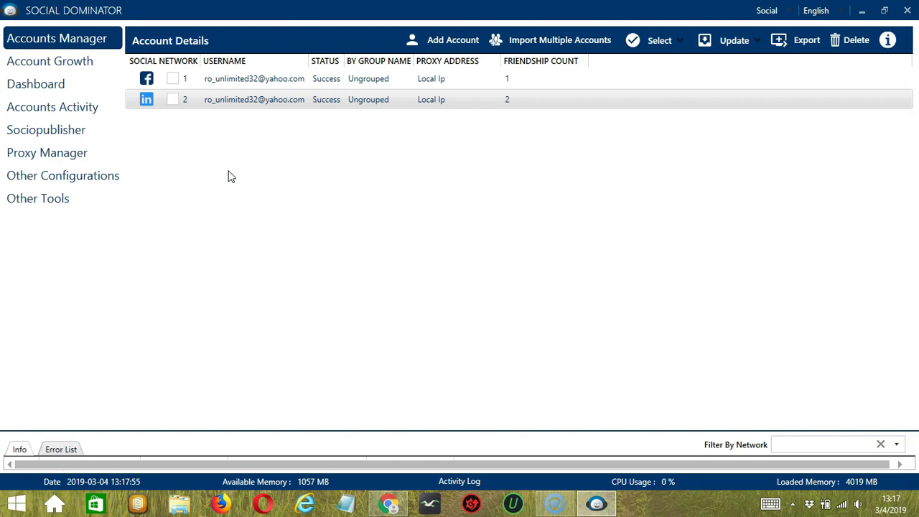
Step: Open the Accounts Activity tools for the LinkedIn account using Go to Tools
click(226, 105)
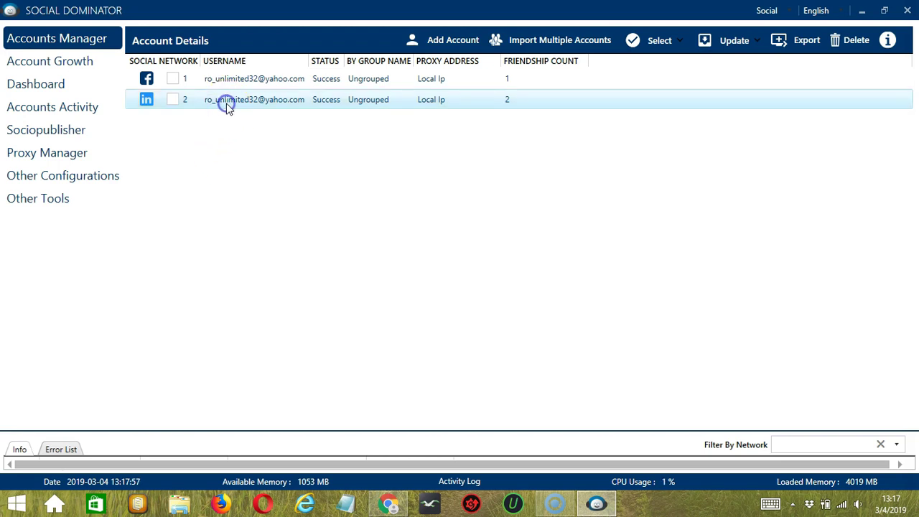
right_click(224, 104)
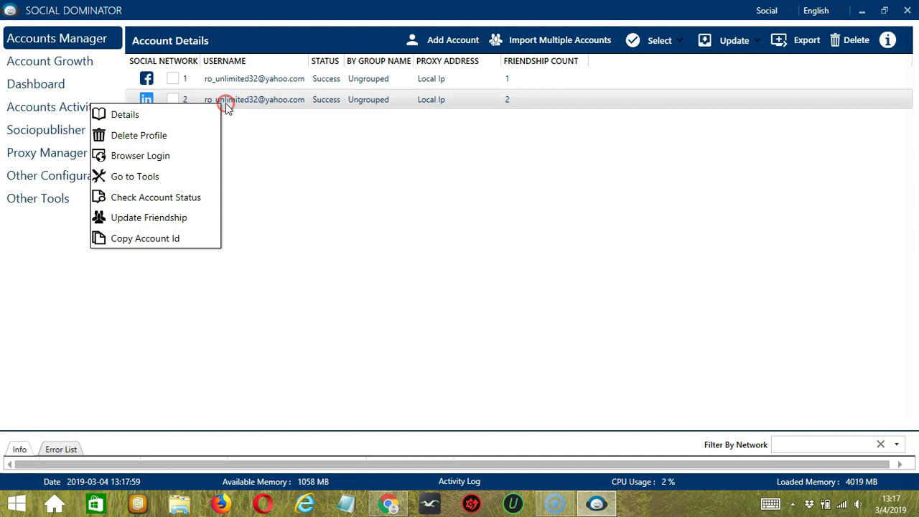
click(155, 176)
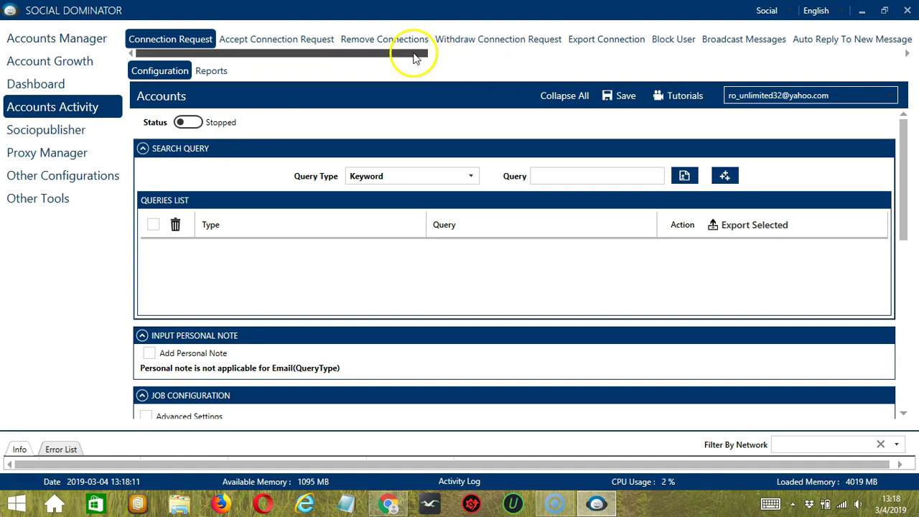
Step: Scroll the tool tabs right and open the LinkedIn account's Like configuration page
drag(414, 57, 588, 60)
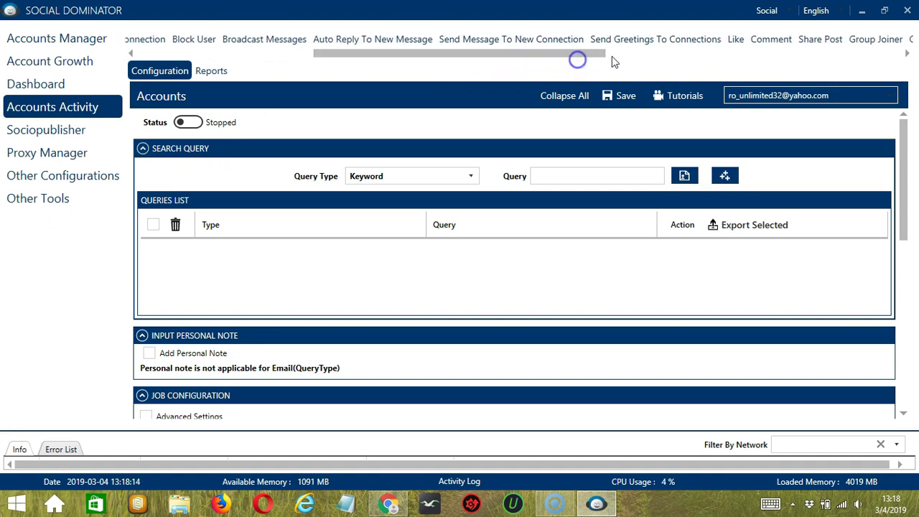
click(736, 41)
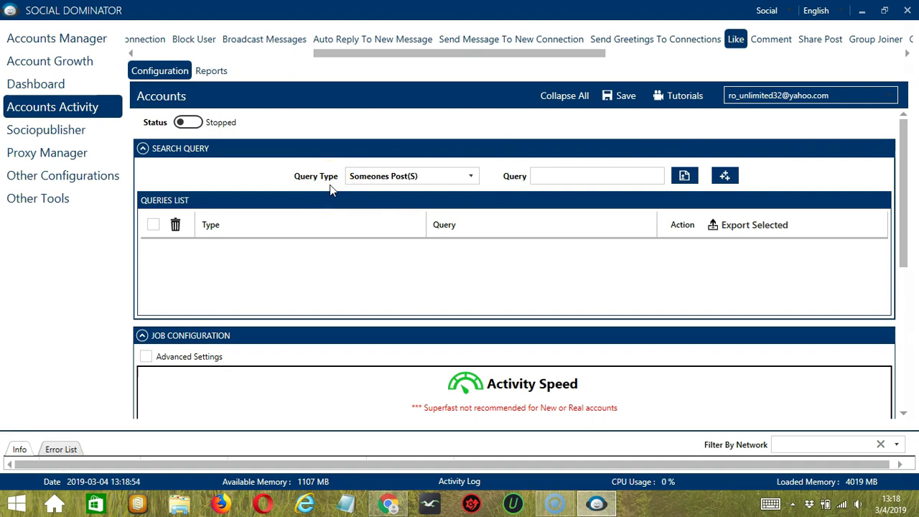
Step: Review the Query Type choices, then cancel importing queries from a text file
click(474, 179)
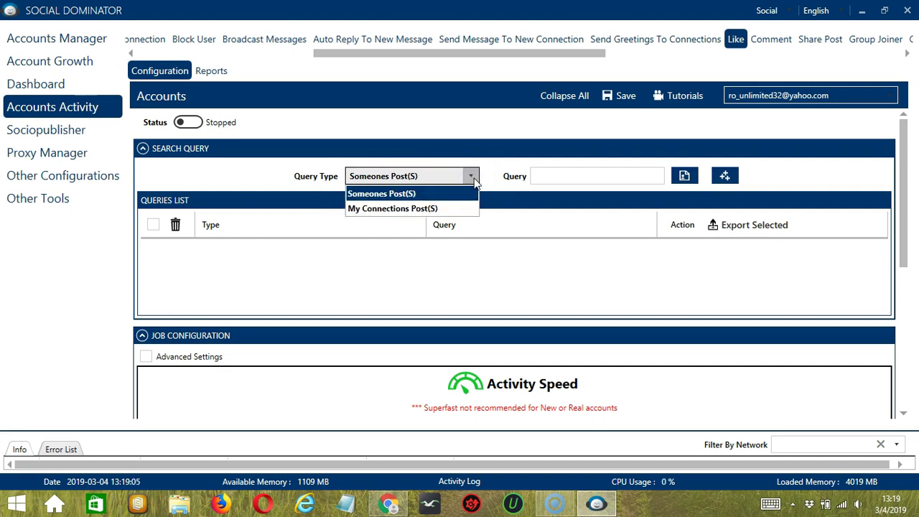
click(529, 178)
click(543, 181)
click(564, 176)
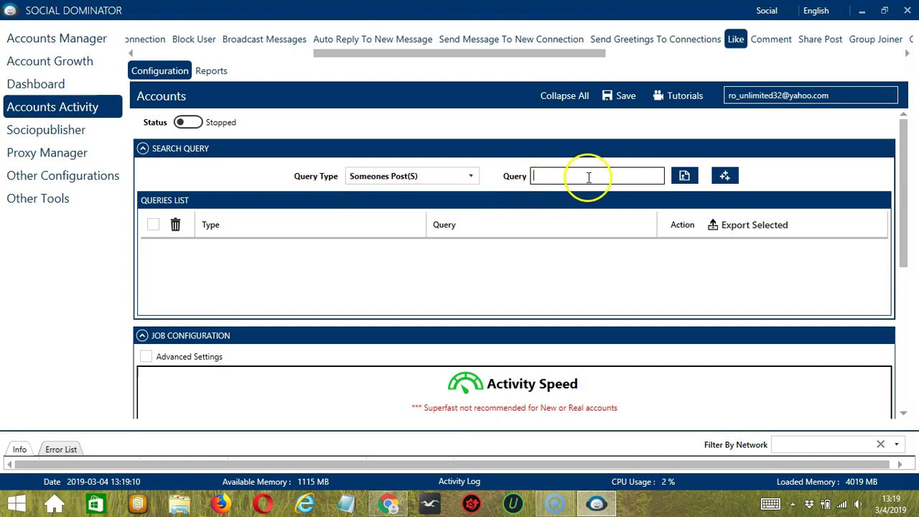
click(686, 176)
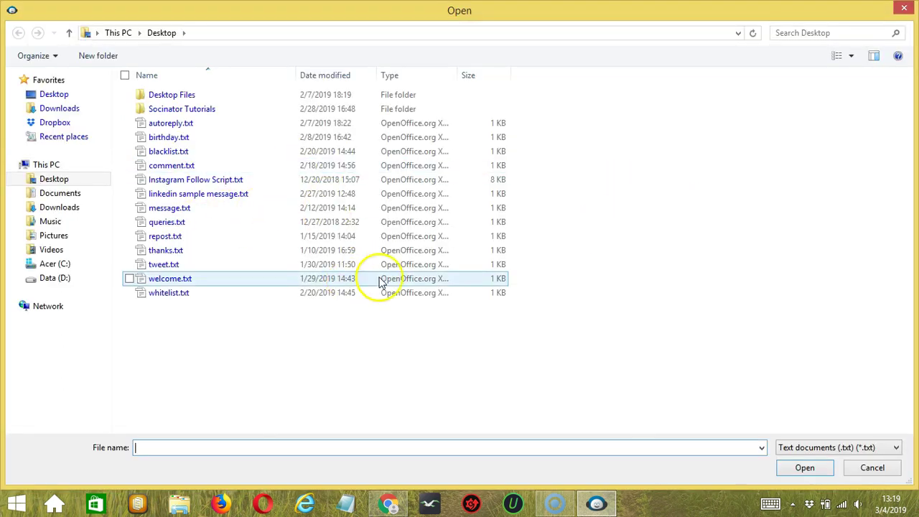
click(872, 467)
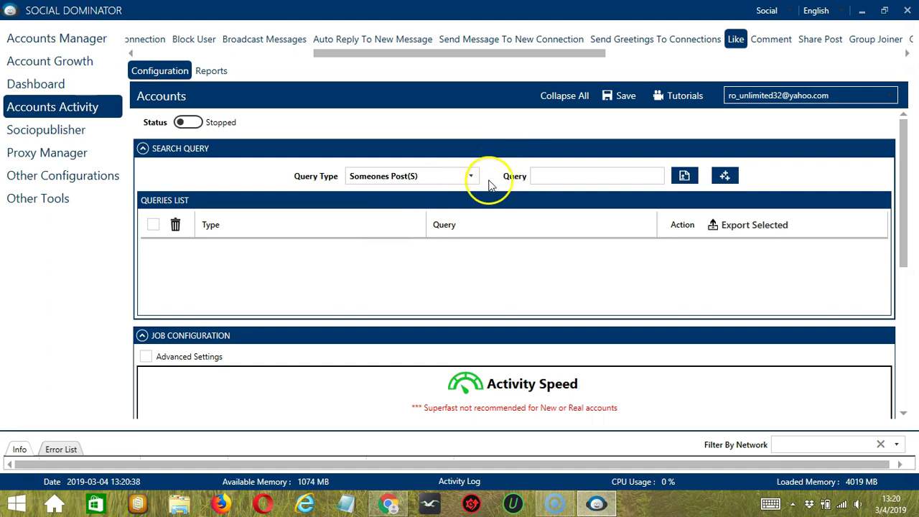
Step: Copy the Neura Inc LinkedIn company page URL from the browser
click(389, 503)
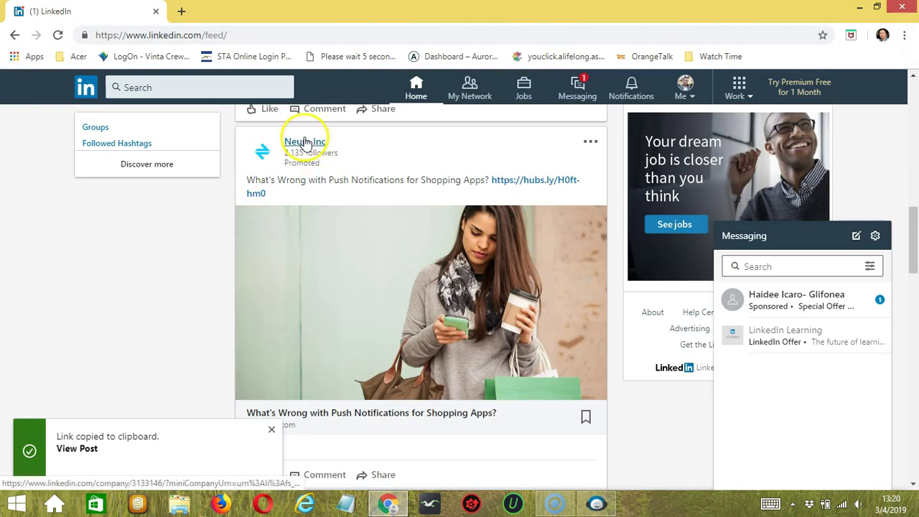
click(308, 143)
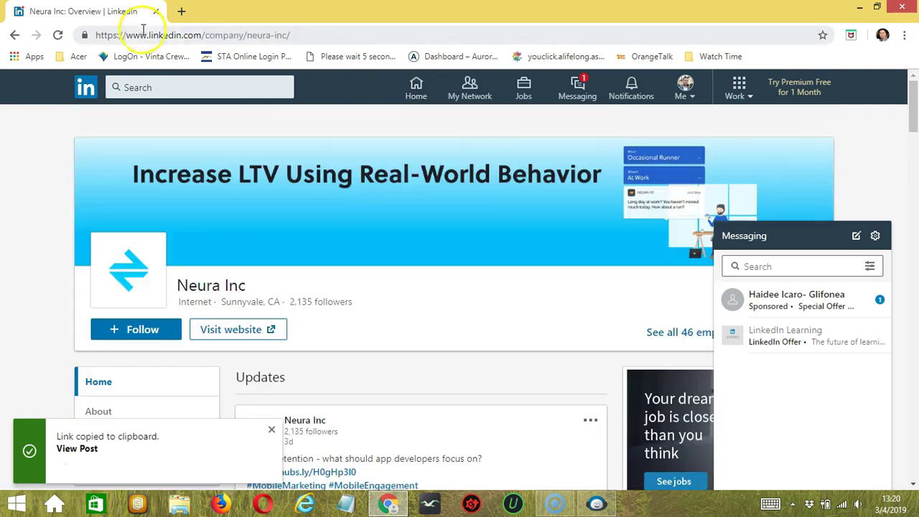
click(158, 40)
key(ctrl+c)
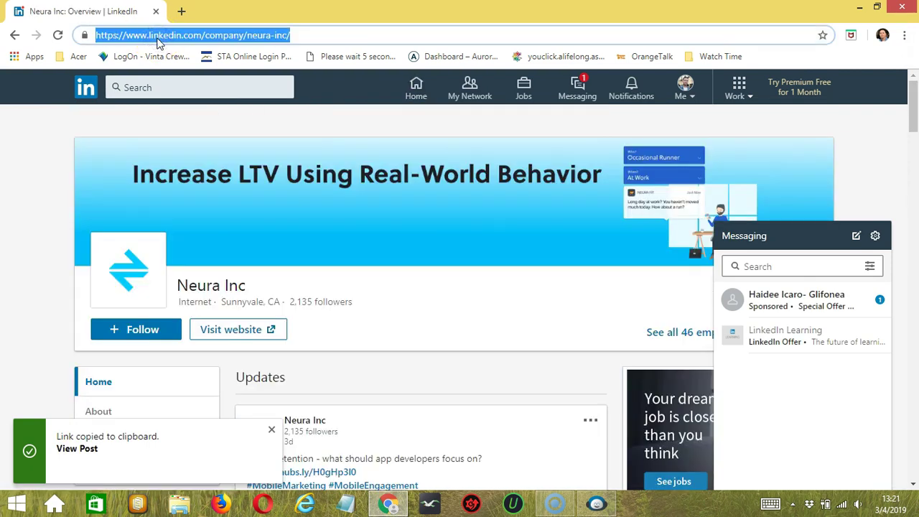
click(283, 211)
Step: Paste the Neura Inc company URL and add it as a Someones Post(S) query
key(alt+Tab)
click(558, 170)
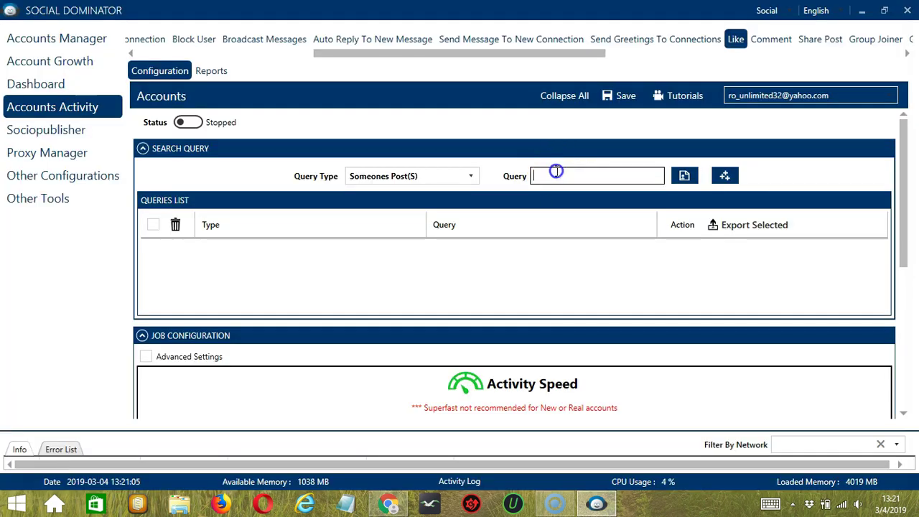
key(ctrl+v)
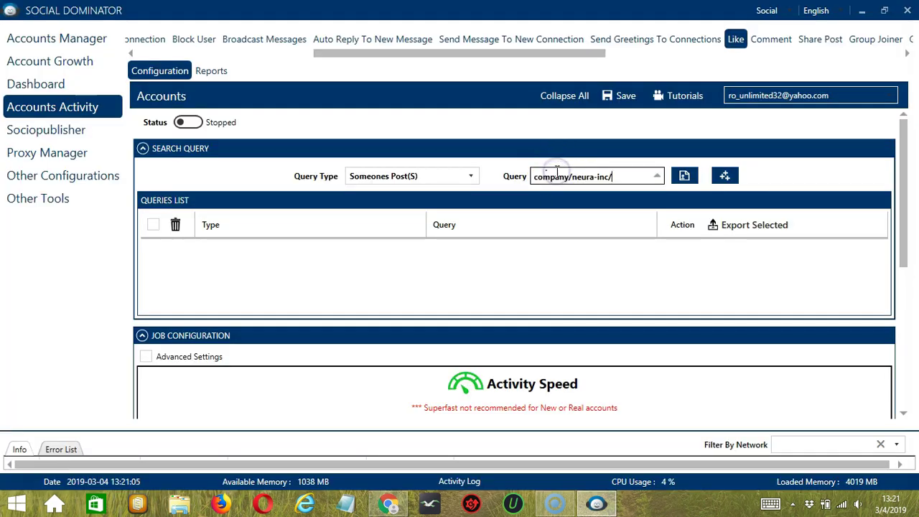
click(725, 176)
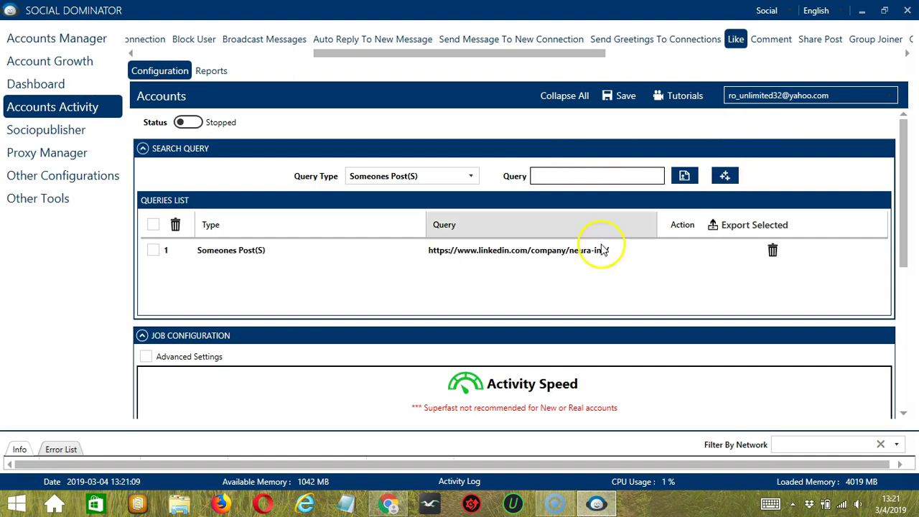
click(487, 259)
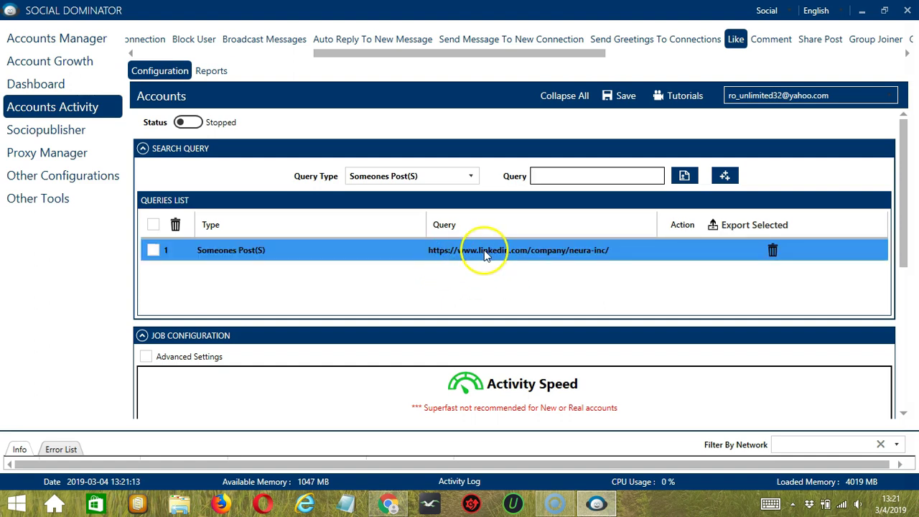
Step: Add a My Connections Post(S) query, then delete it from the queries list
click(470, 176)
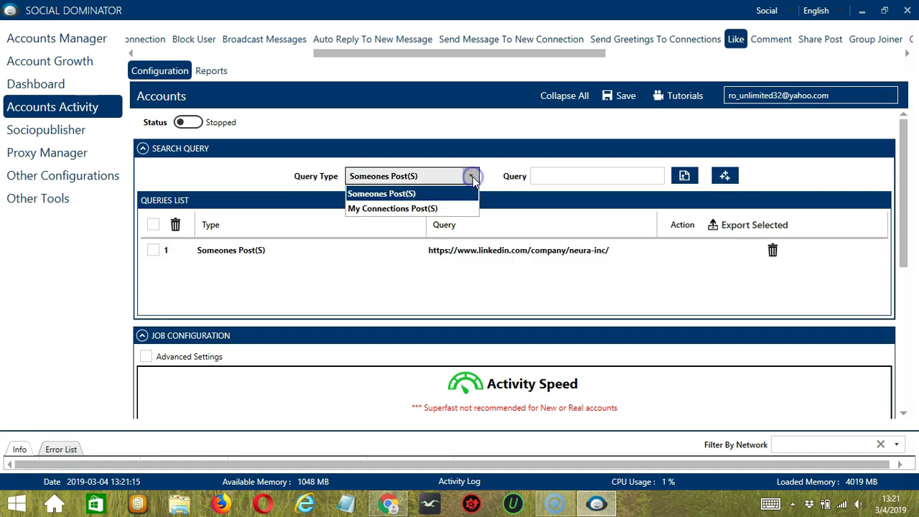
click(410, 208)
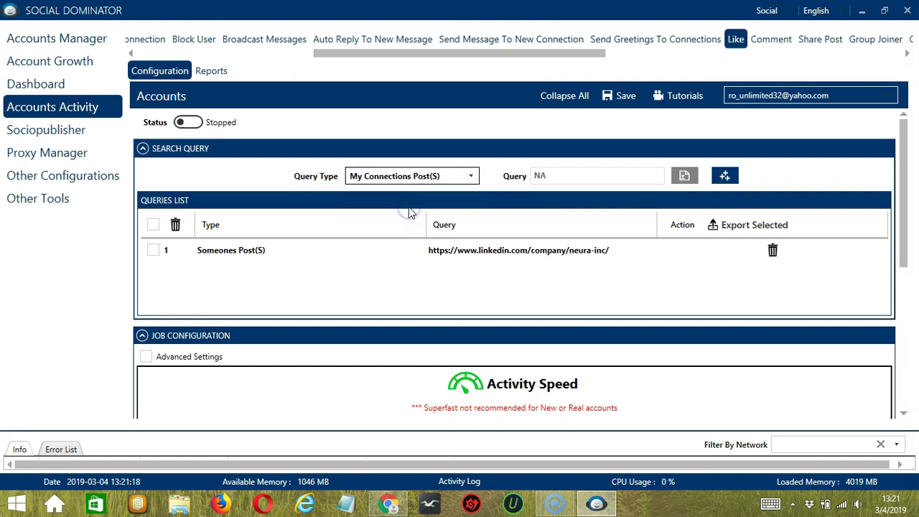
click(543, 180)
click(725, 177)
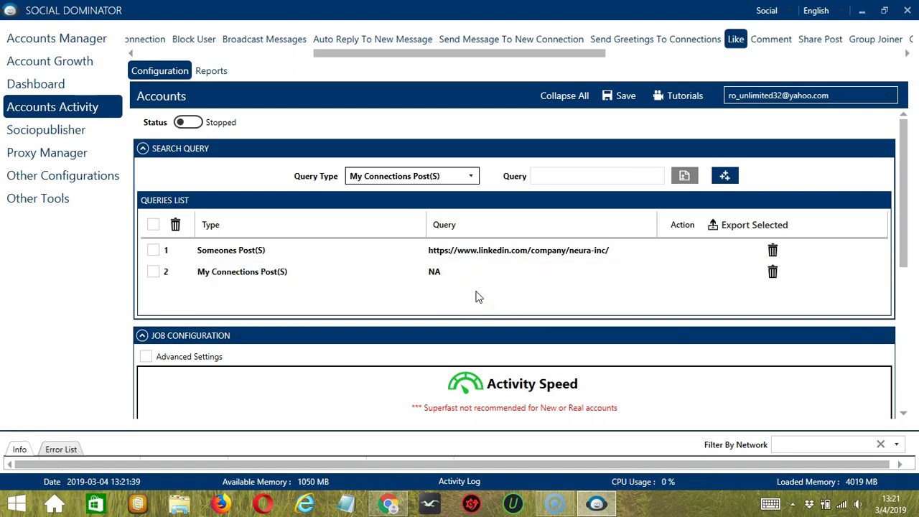
click(513, 302)
click(732, 239)
click(771, 267)
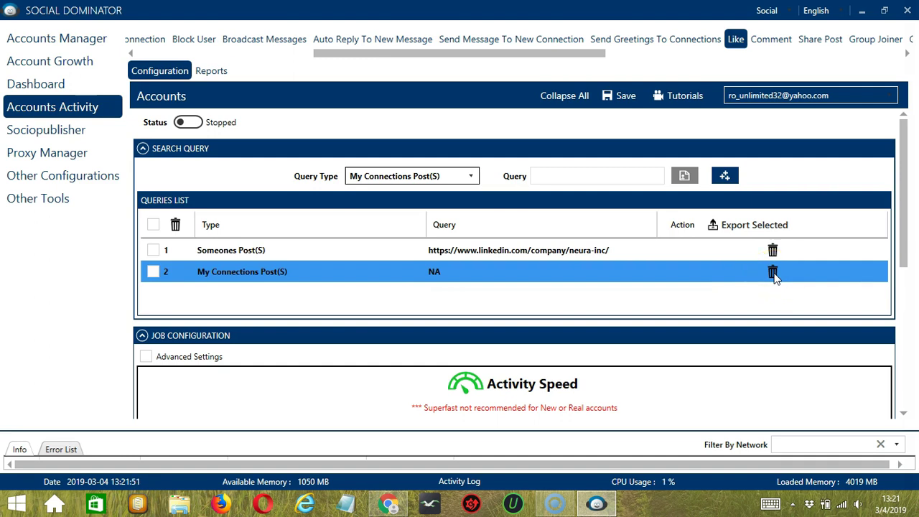
click(773, 273)
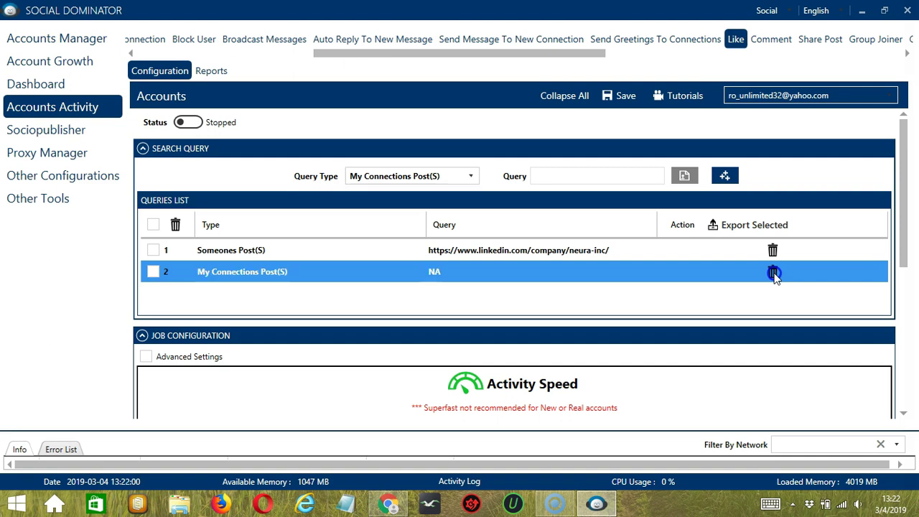
Step: Set the Like job speed to Superfast, averaging 83 daily activities
click(707, 273)
scroll(904, 390, down, 5)
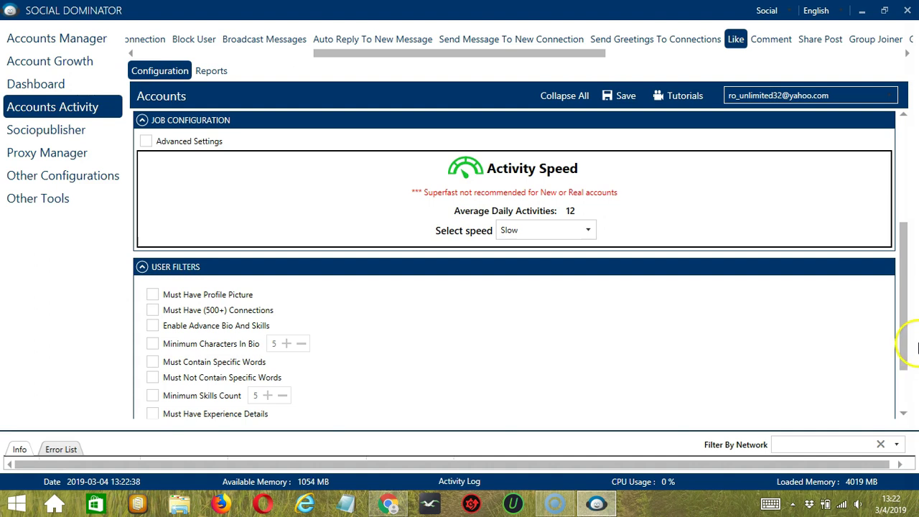
click(589, 229)
click(542, 265)
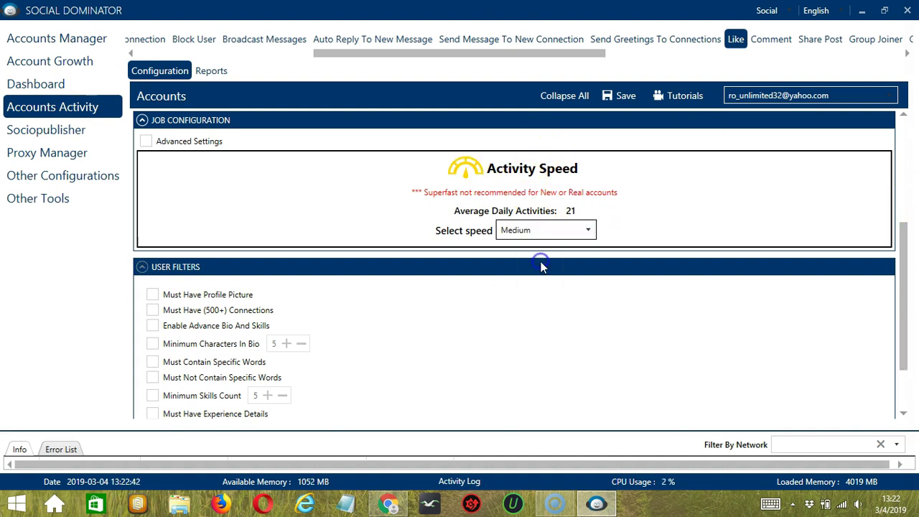
click(587, 230)
click(574, 278)
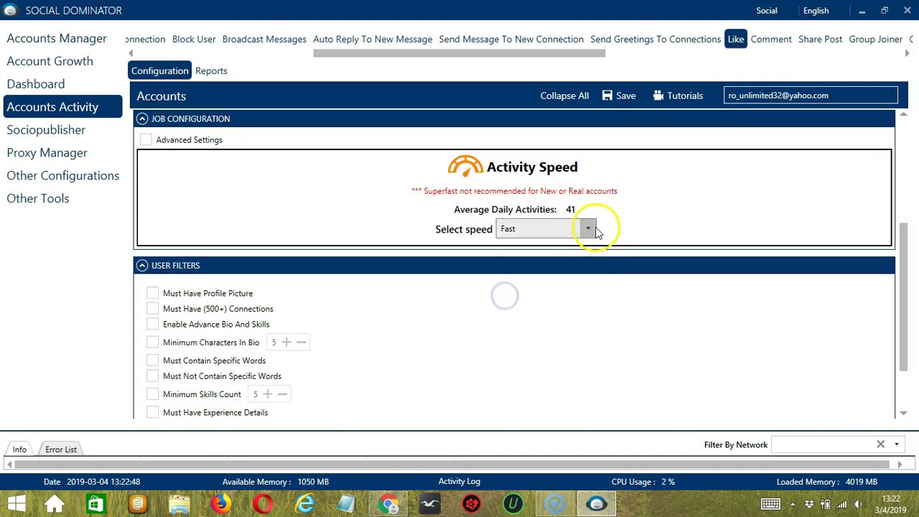
click(589, 226)
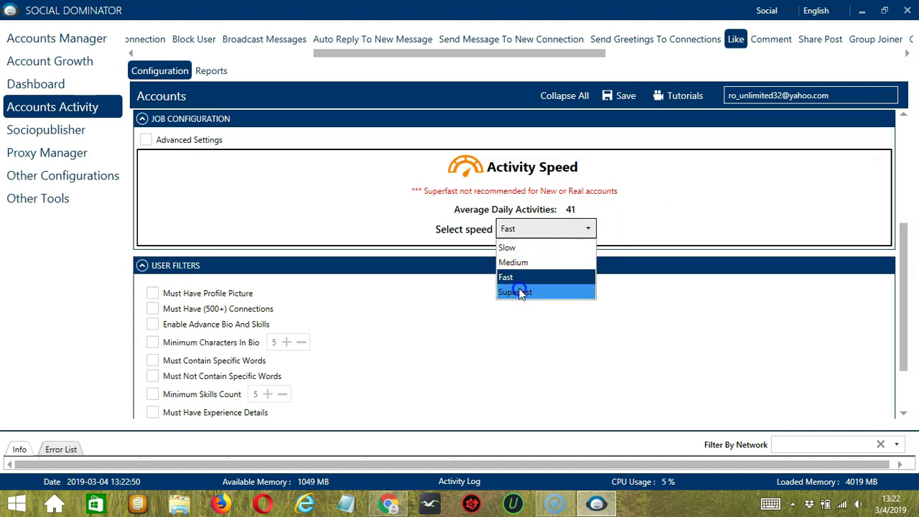
click(520, 290)
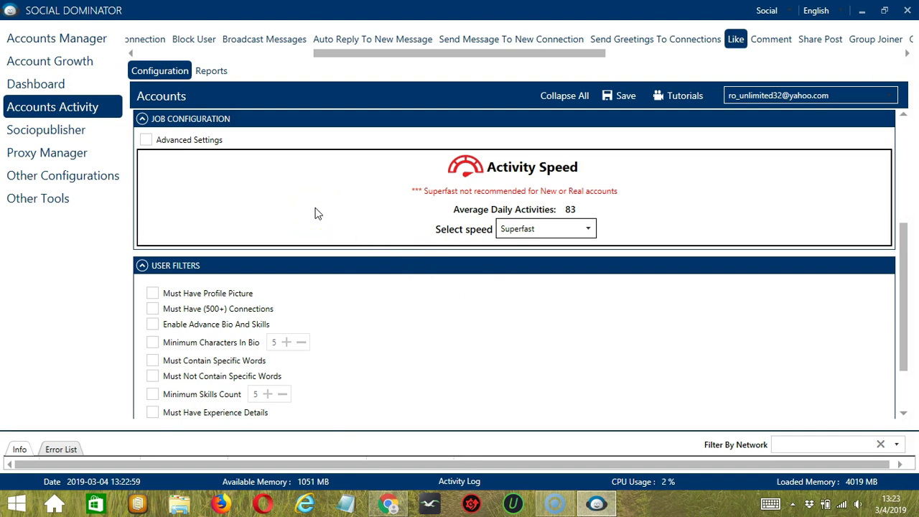
Step: Turn on Advanced Settings with 67–100 likes per day and tick Increase Each Day With
click(146, 141)
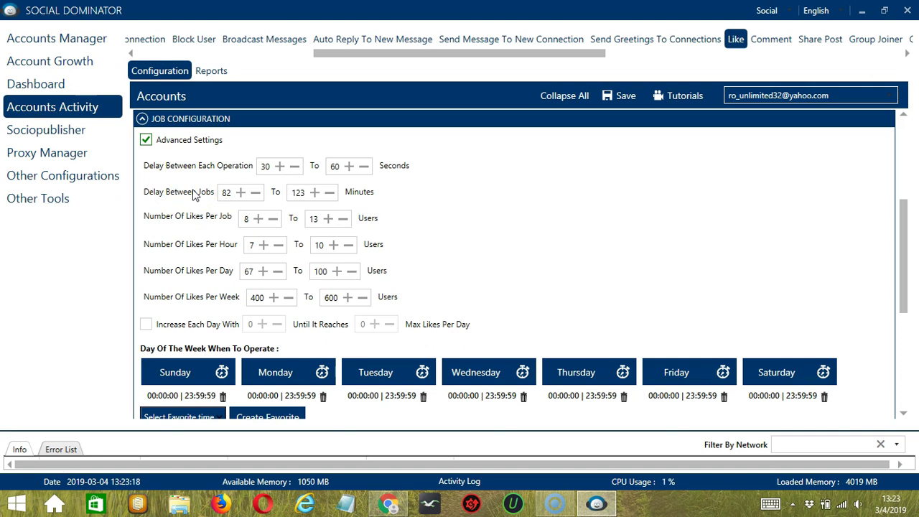
click(198, 222)
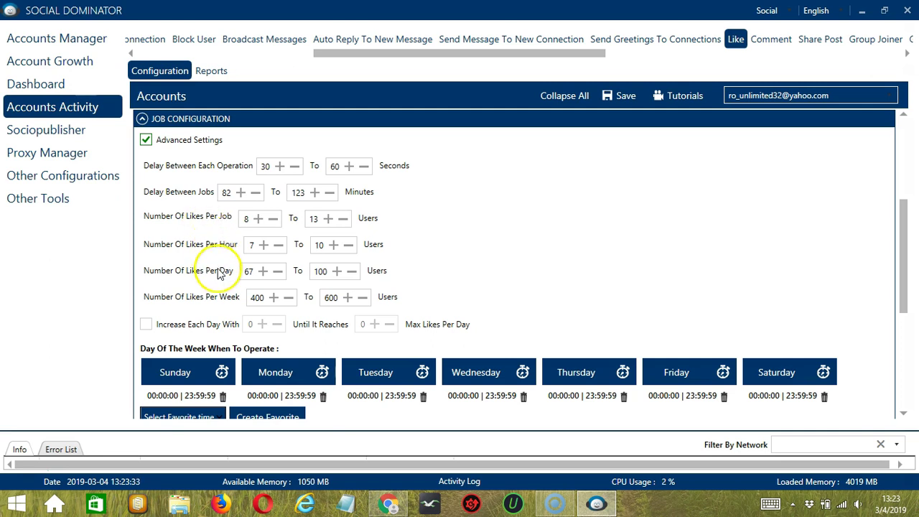
click(146, 324)
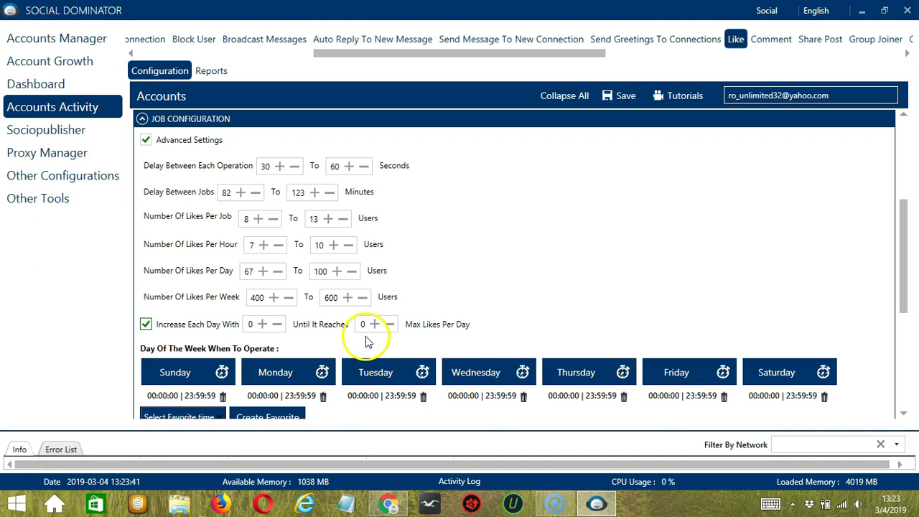
scroll(312, 157, down, 3)
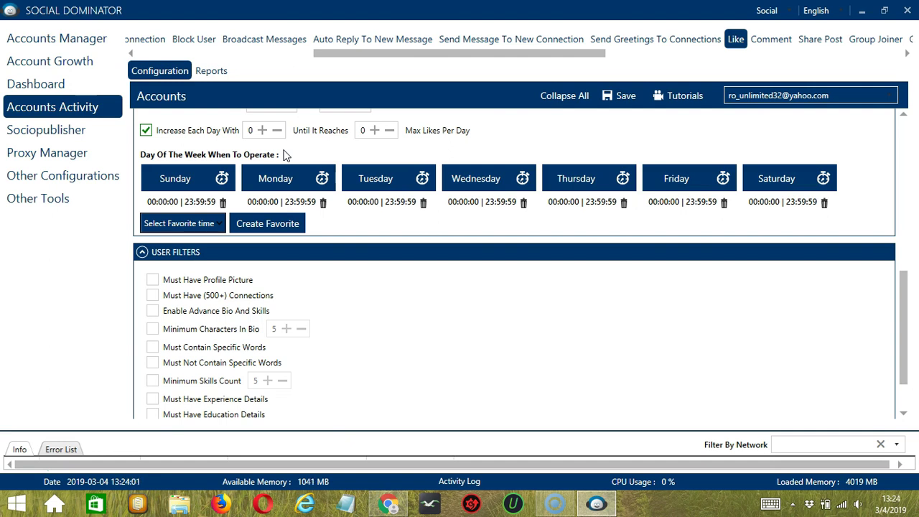
Step: Replace Monday's full-day range with a 00:00:00–01:59:59 interval
click(298, 172)
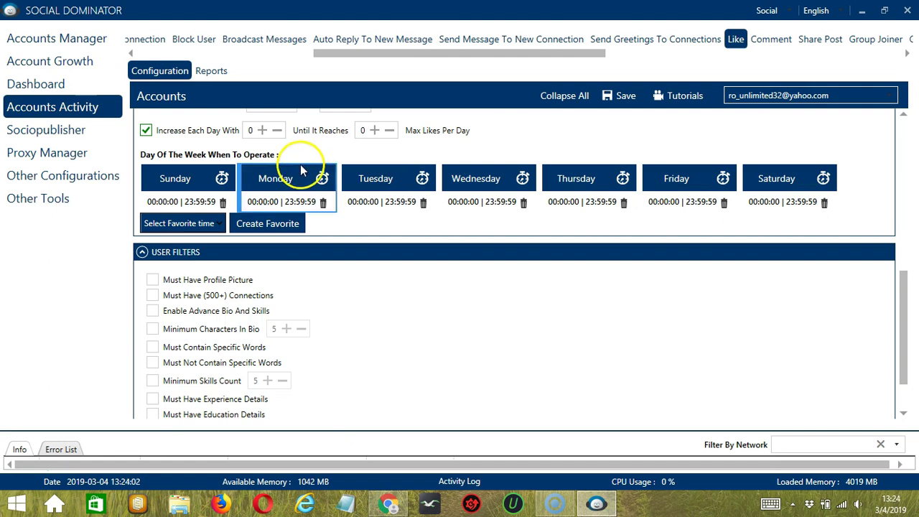
click(323, 203)
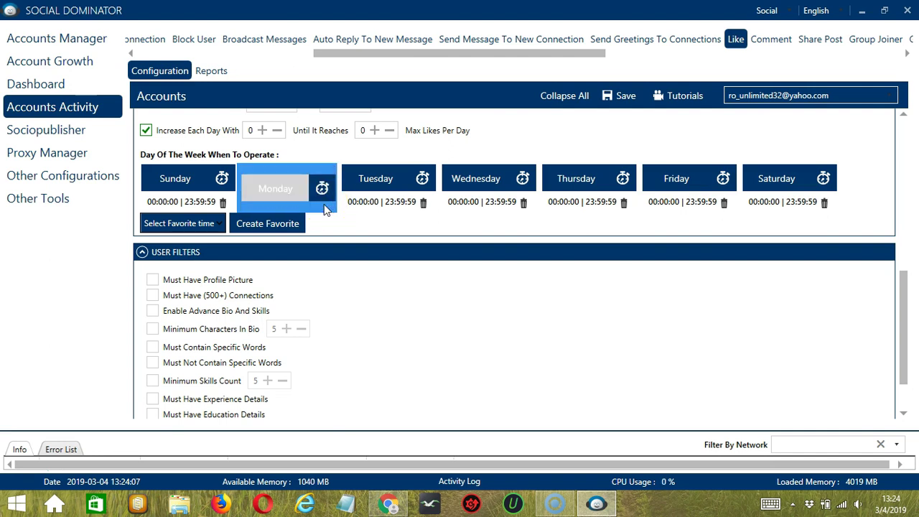
click(307, 193)
click(301, 189)
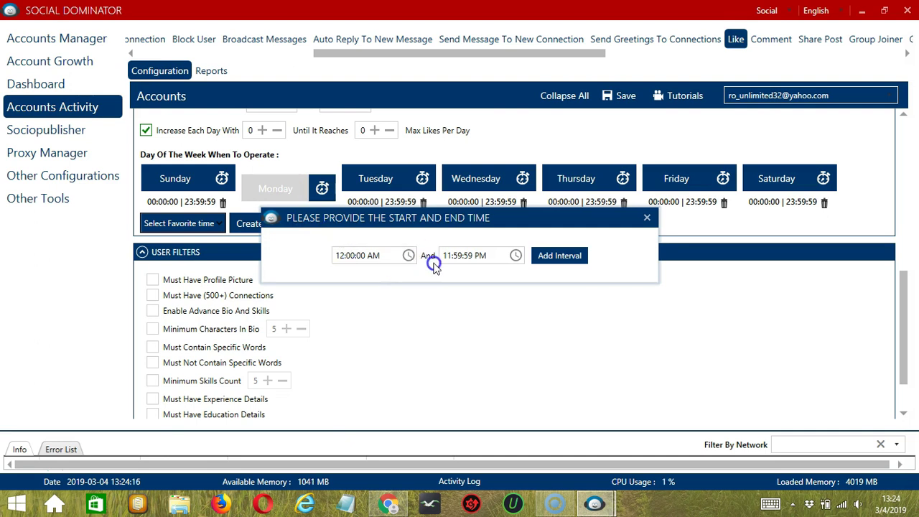
click(448, 255)
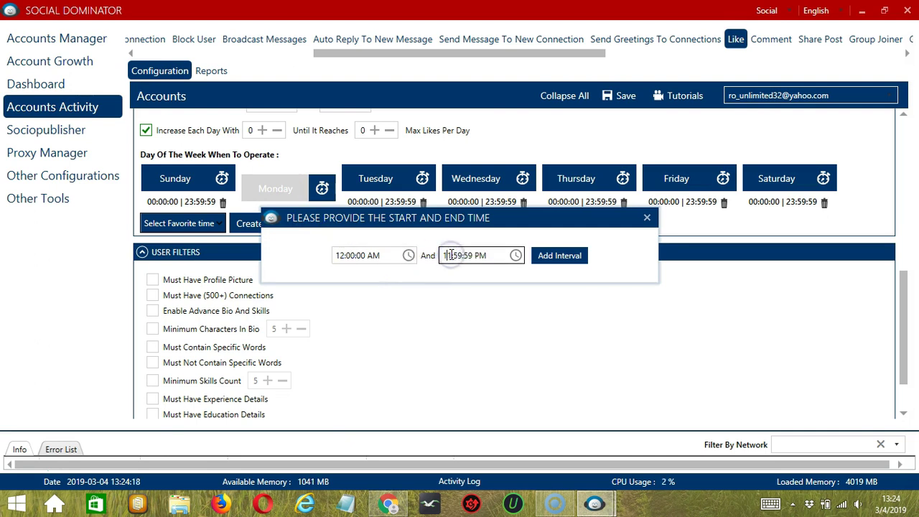
key(BackSpace)
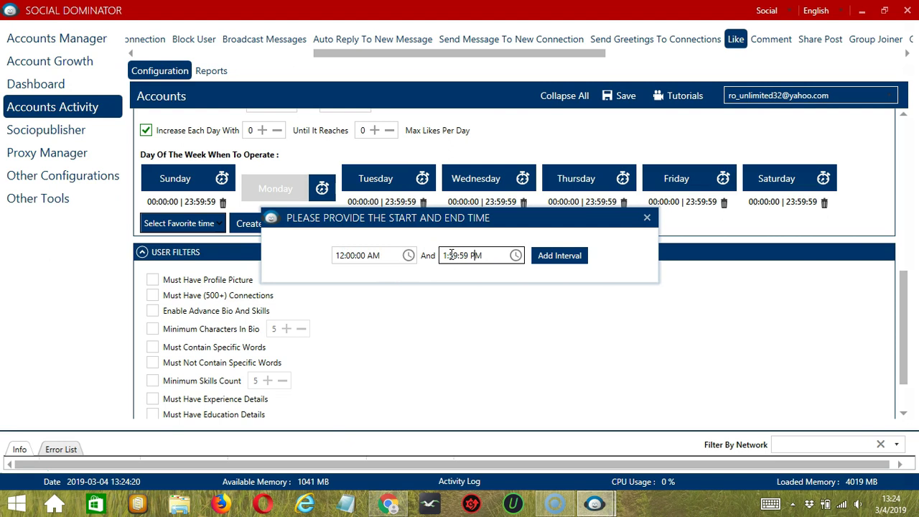
text(A)
click(556, 256)
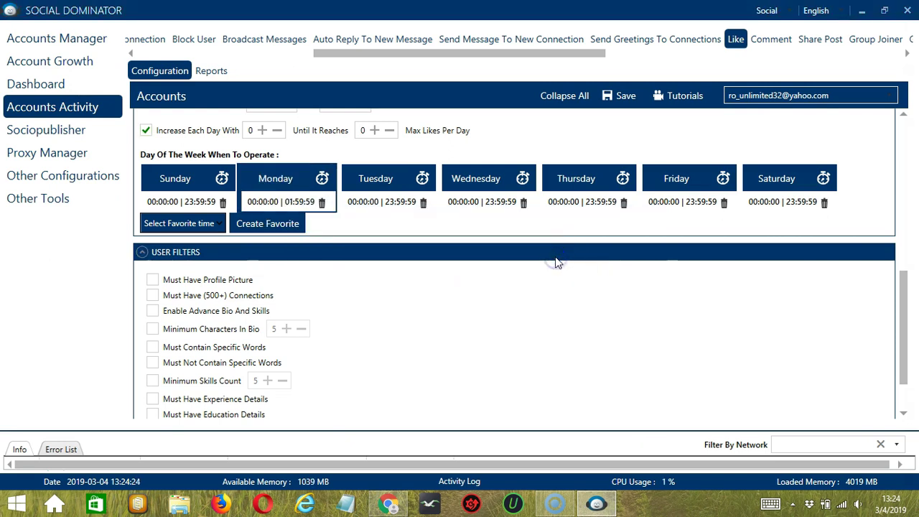
Step: Add a second Monday interval from 02:00:00 to 23:59:59
click(295, 177)
click(339, 255)
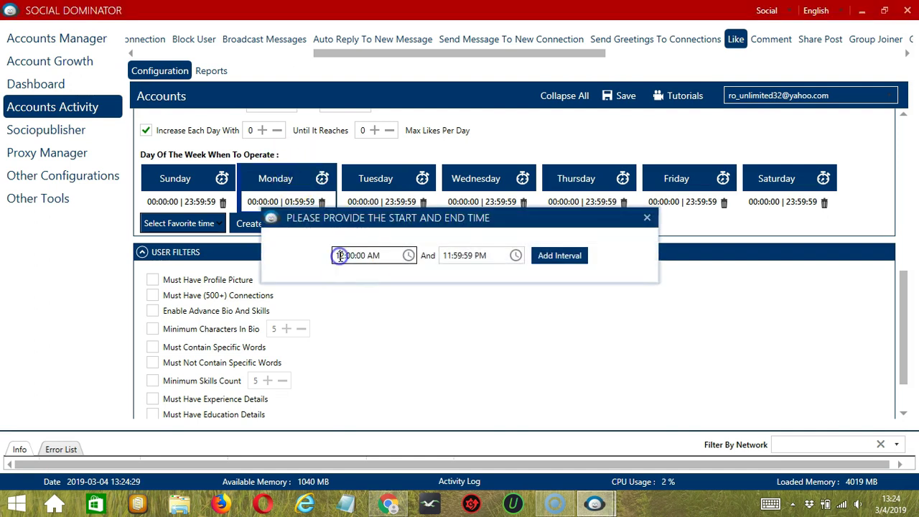
key(BackSpace)
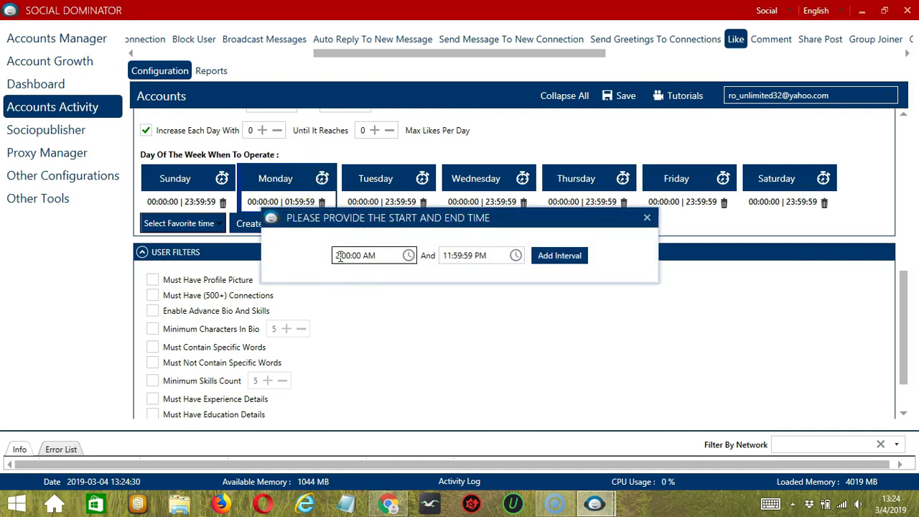
click(567, 255)
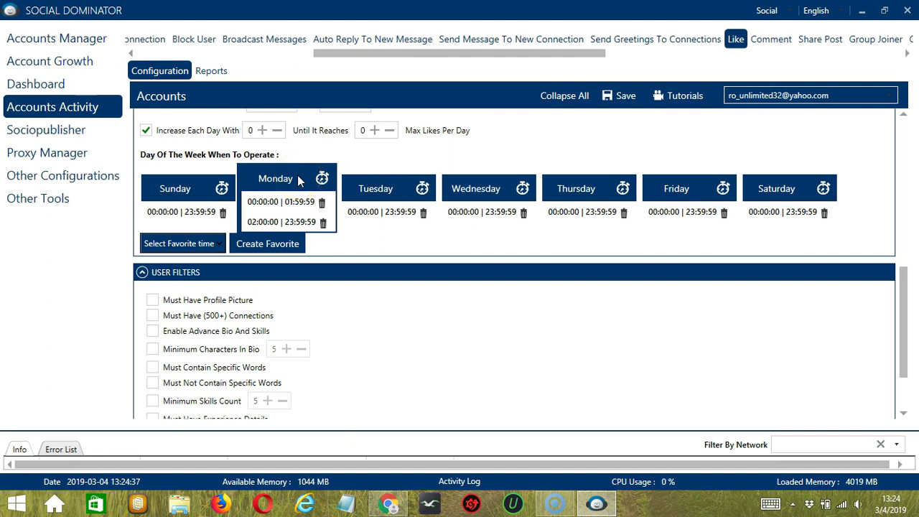
Step: Save the schedule as favourite time 'LinkedIn' and apply the LinkedIn Like favourite
click(293, 246)
text(L)
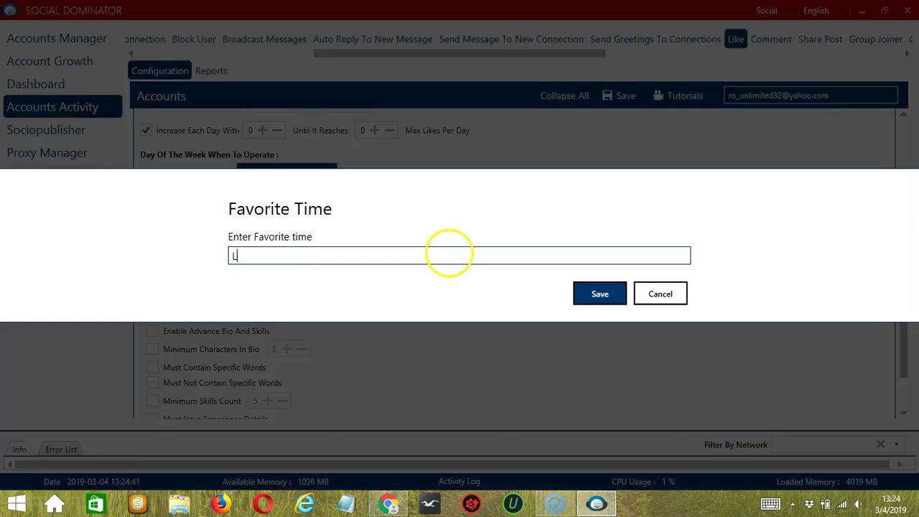
text(inkedIn Like)
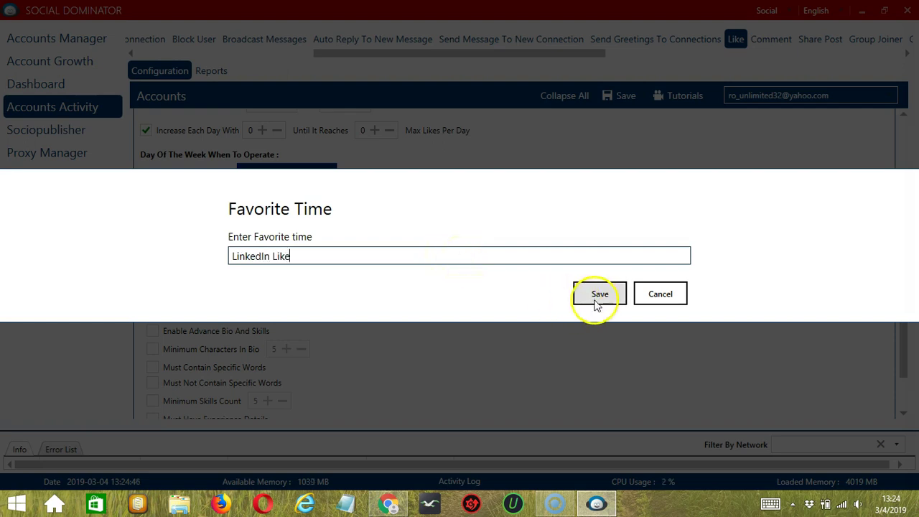
click(594, 293)
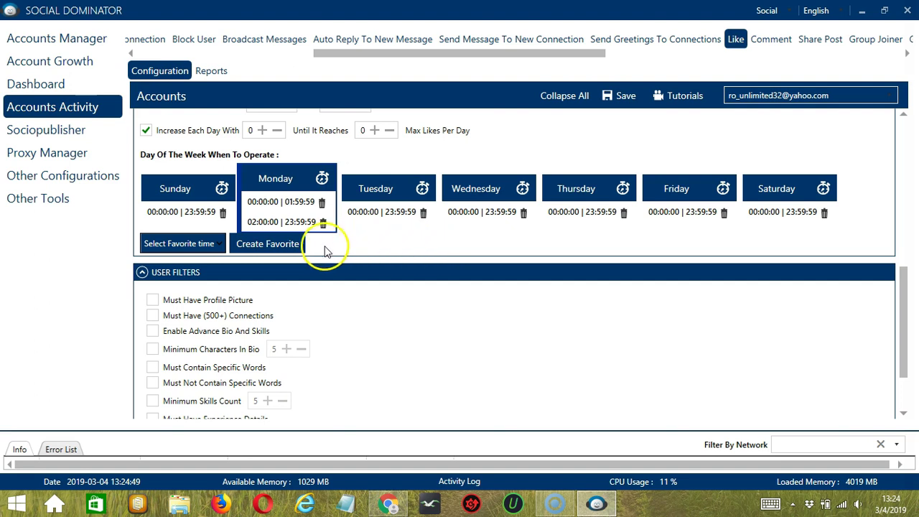
click(217, 243)
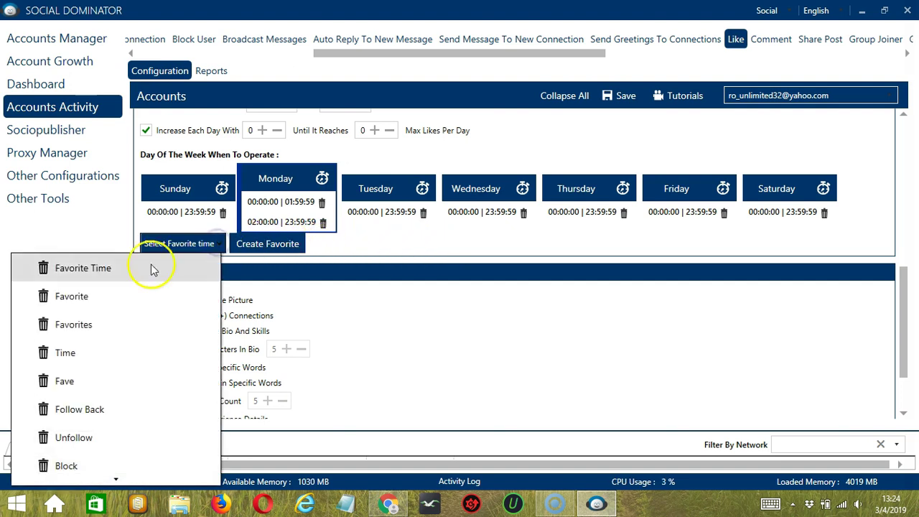
scroll(67, 369, down, 10)
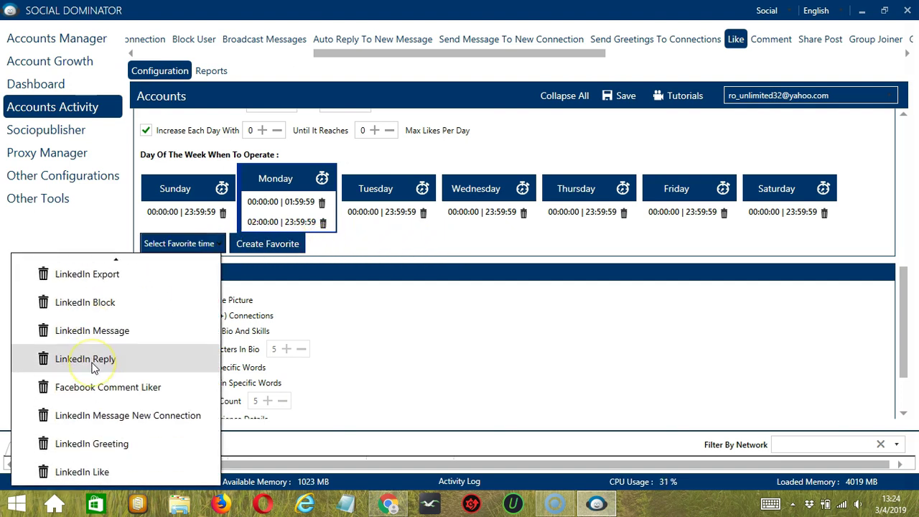
click(127, 473)
Step: Require profile picture, 500+ connections, advanced bio and skills, 5-character minimum bio, and specific words
scroll(394, 265, down, 3)
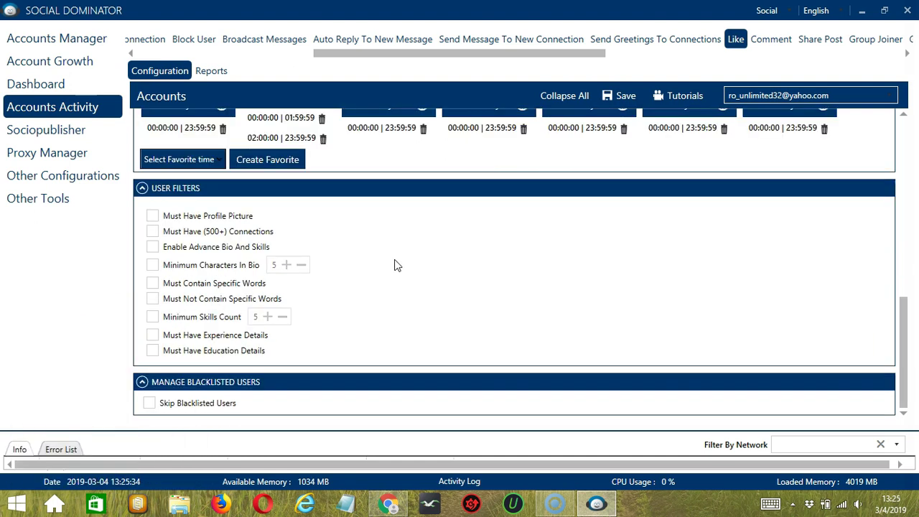
click(152, 217)
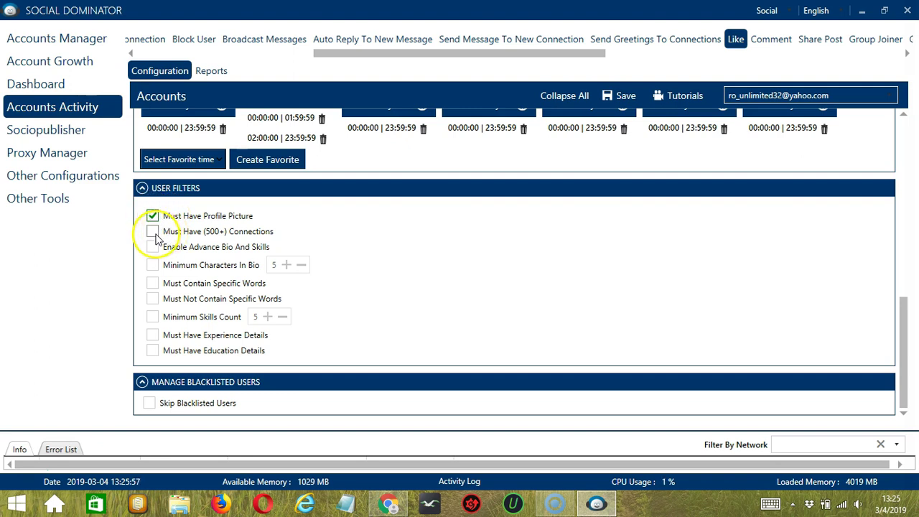
click(155, 235)
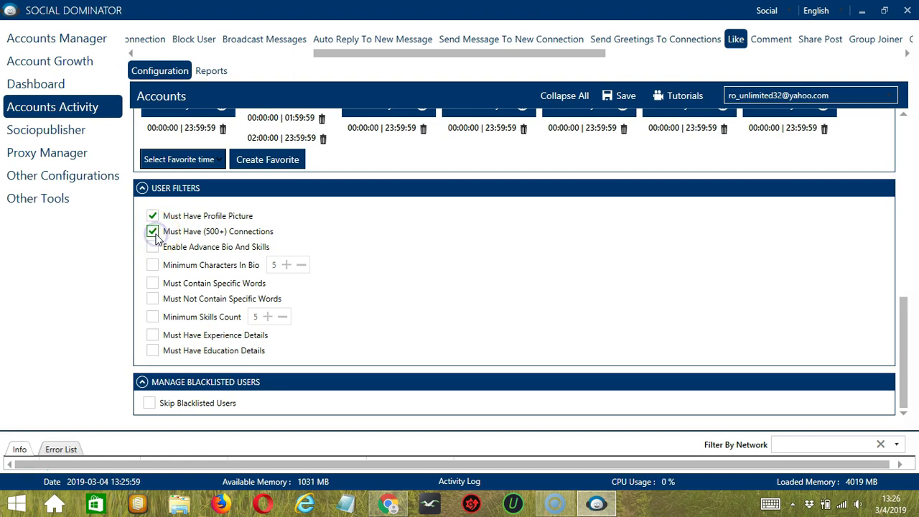
click(153, 248)
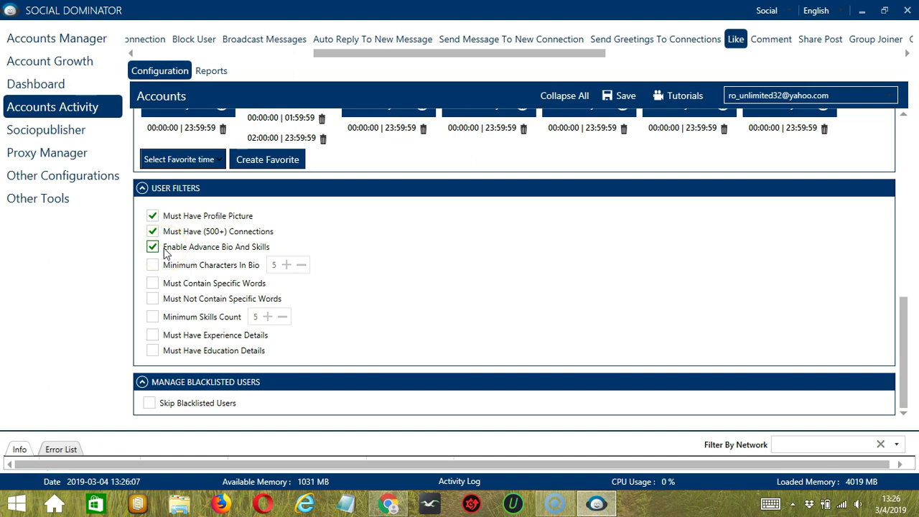
click(151, 265)
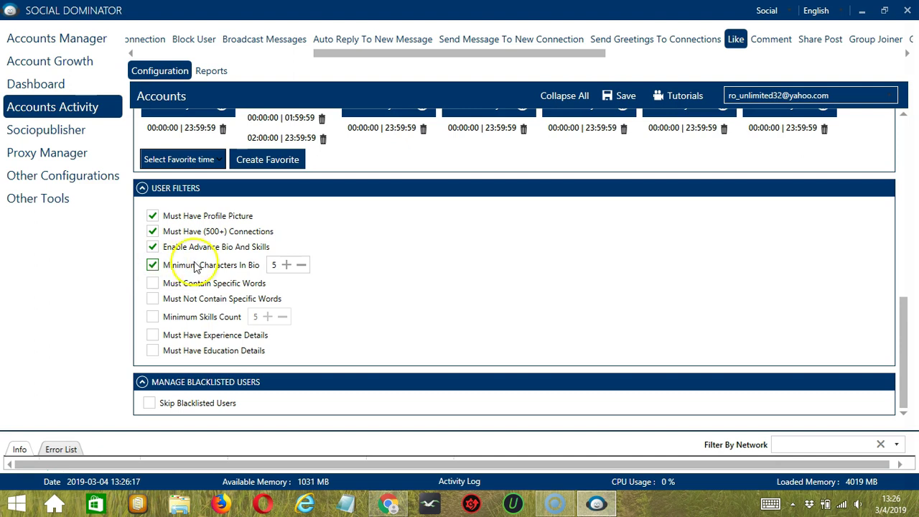
click(275, 264)
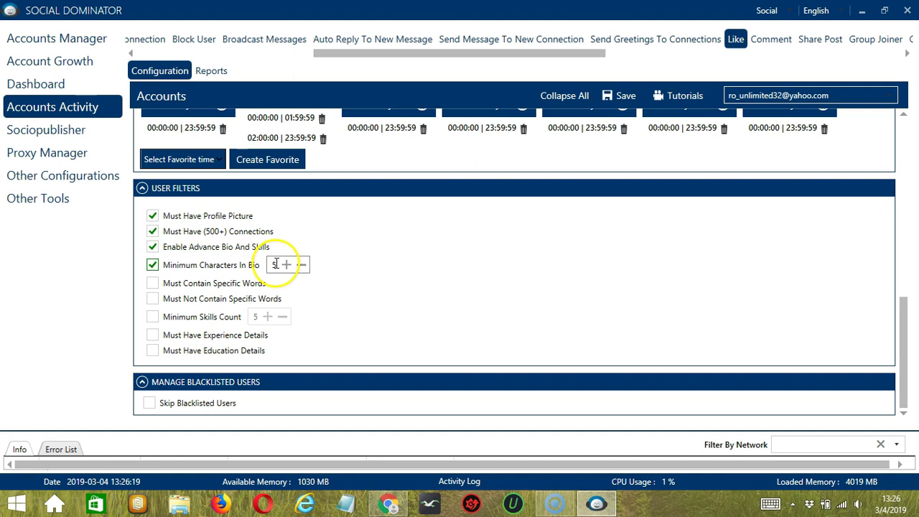
click(153, 284)
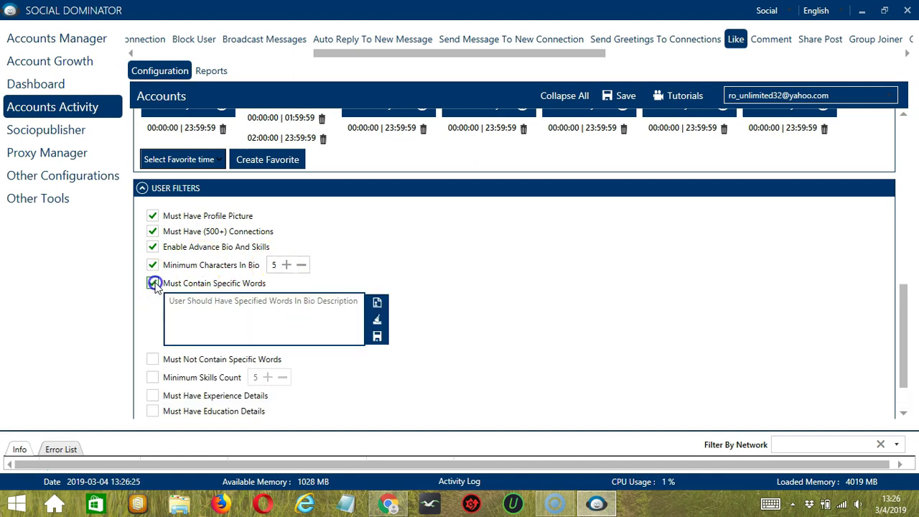
Step: Enter 'expert' as a required word, then clear the list and untick Must Contain Specific Words
click(276, 304)
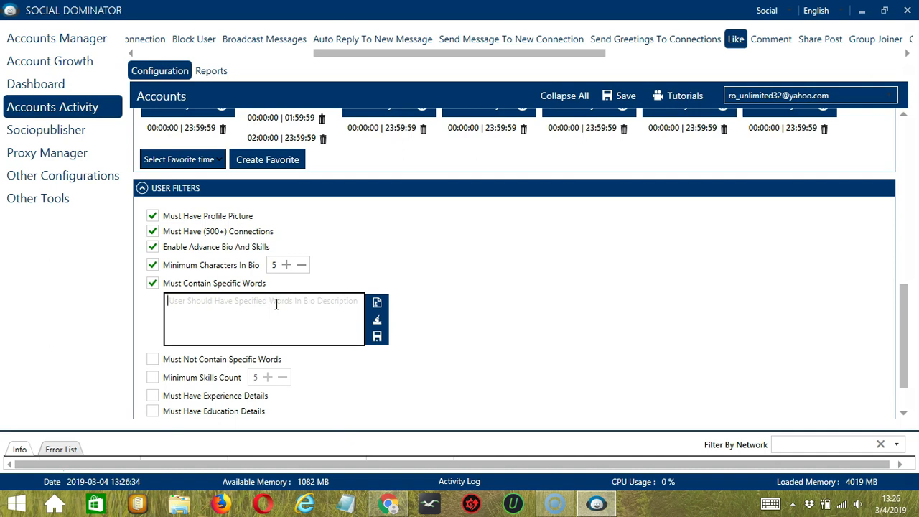
text(exp)
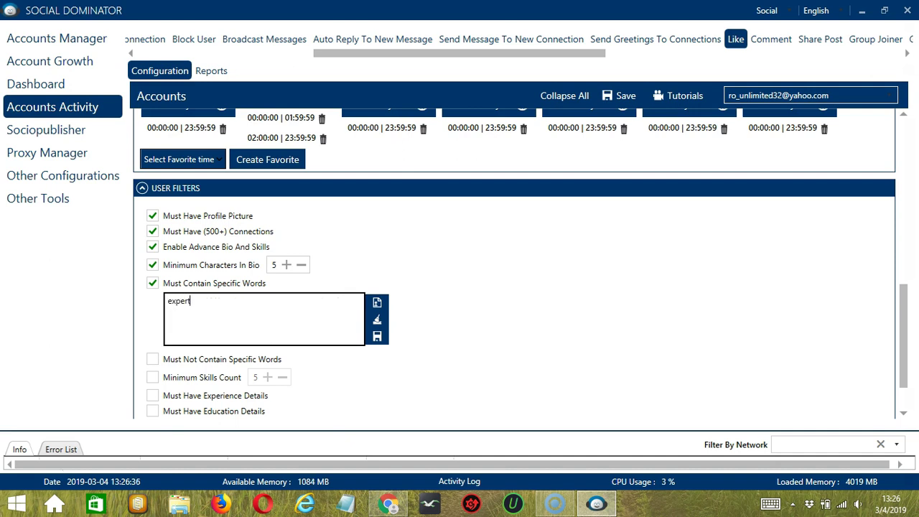
text(ert)
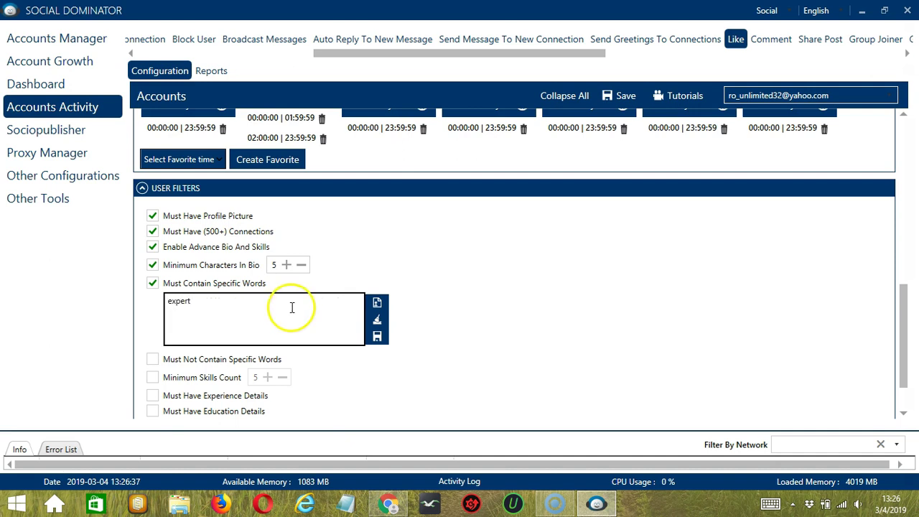
click(377, 304)
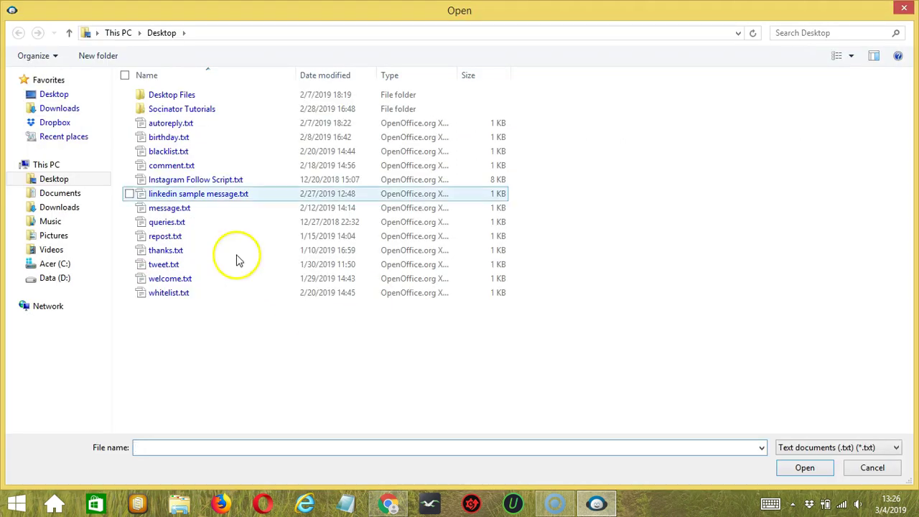
click(872, 468)
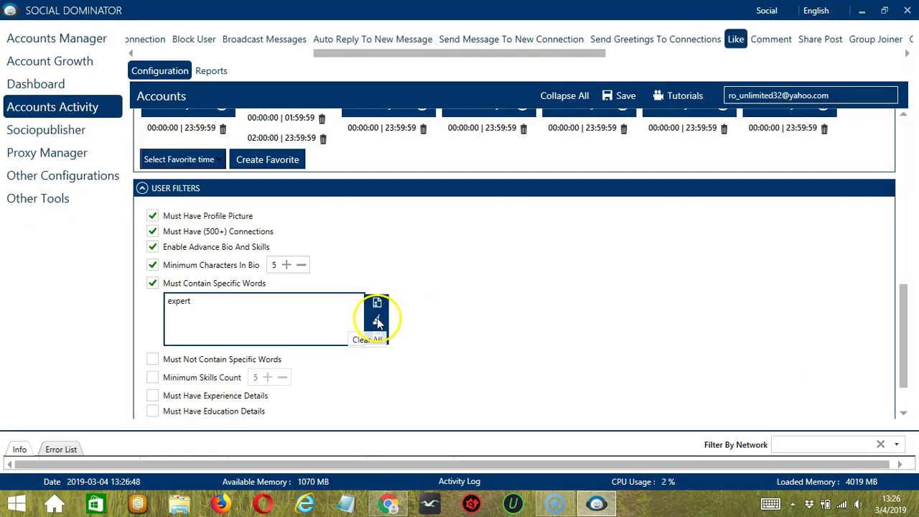
click(377, 321)
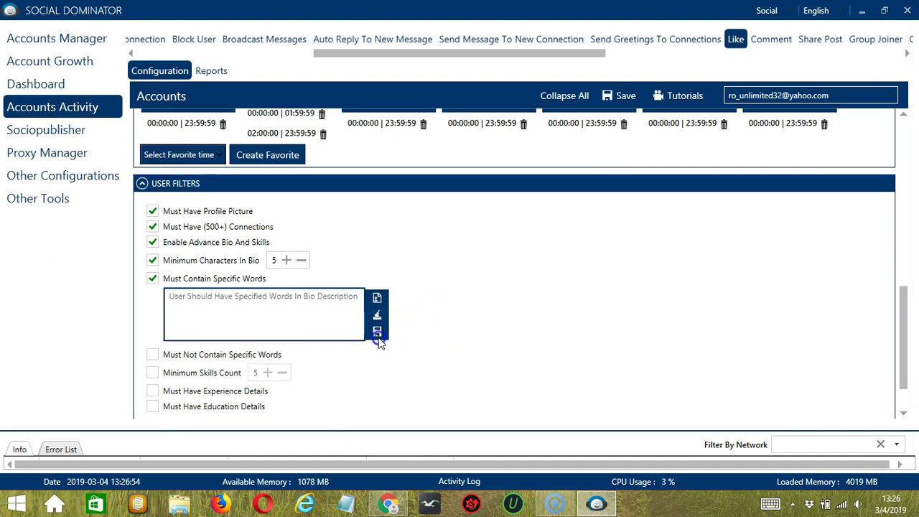
click(153, 282)
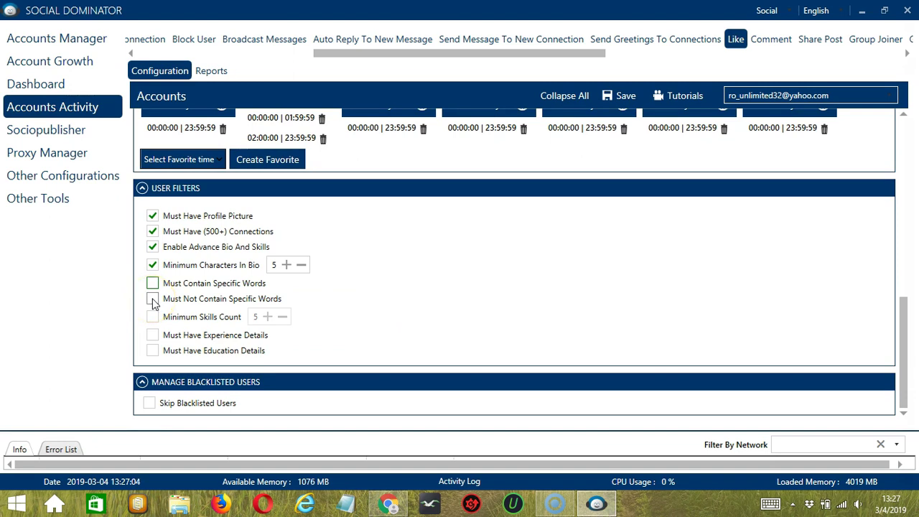
Step: Tick Must Not Contain Specific Words and start typing 'fresh graduate' as an excluded word
click(152, 298)
click(225, 327)
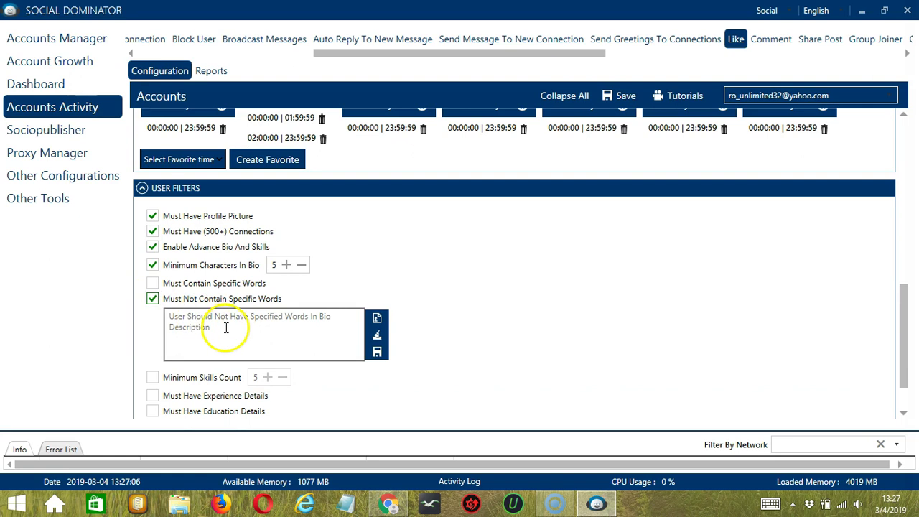
click(246, 328)
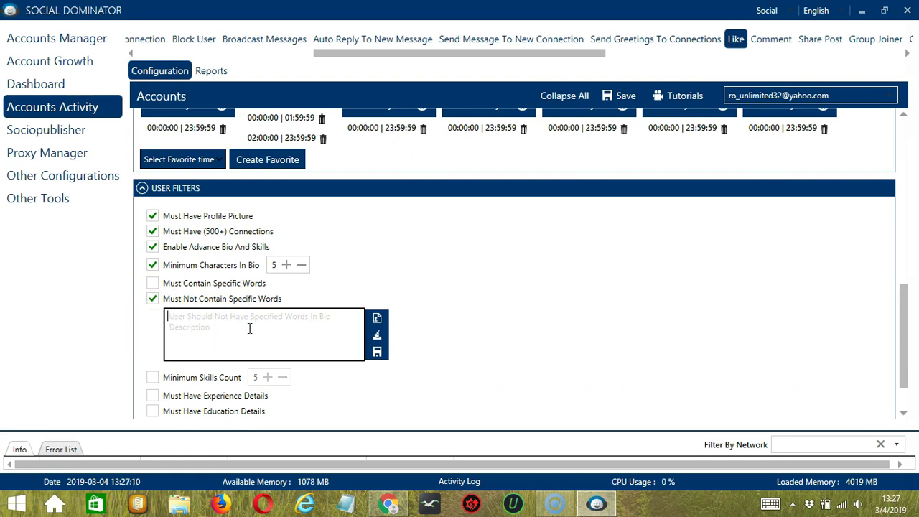
text(fresh)
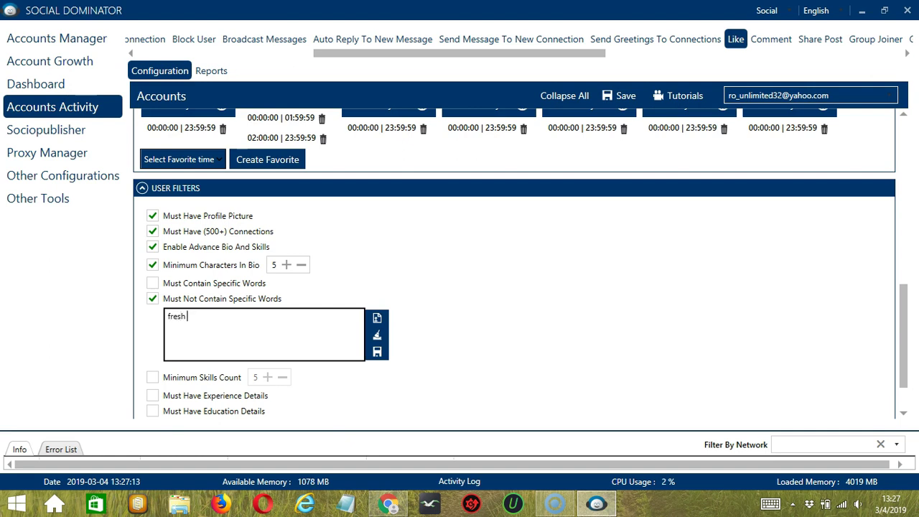
text( graduate)
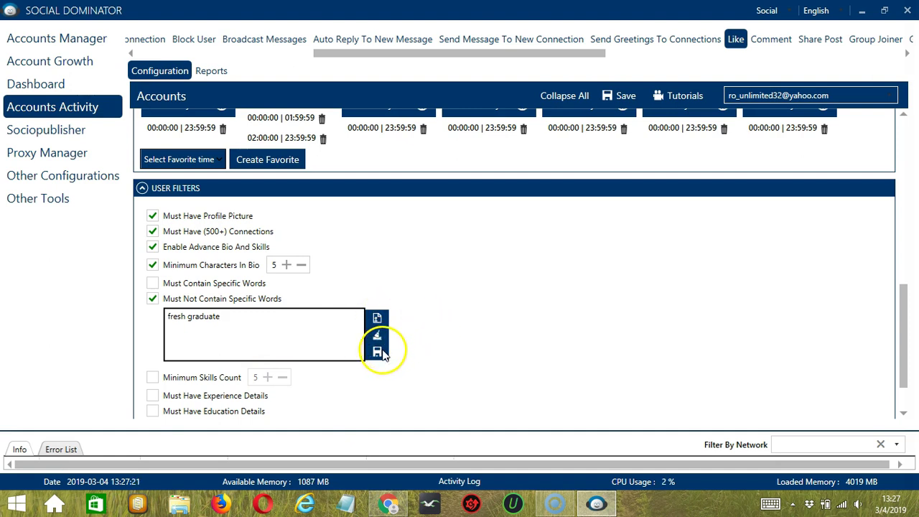
Step: Turn off the excluded-words filter and require 5 minimum skills, experience and education details
click(153, 299)
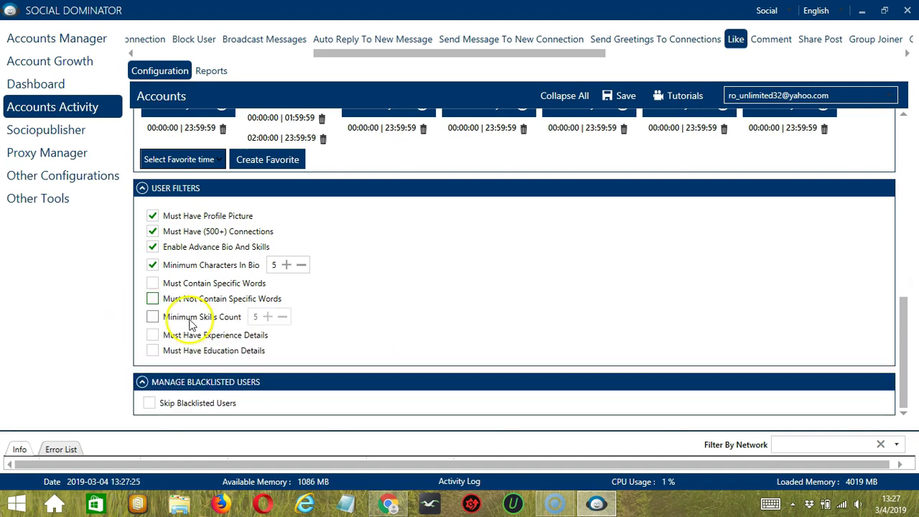
click(153, 318)
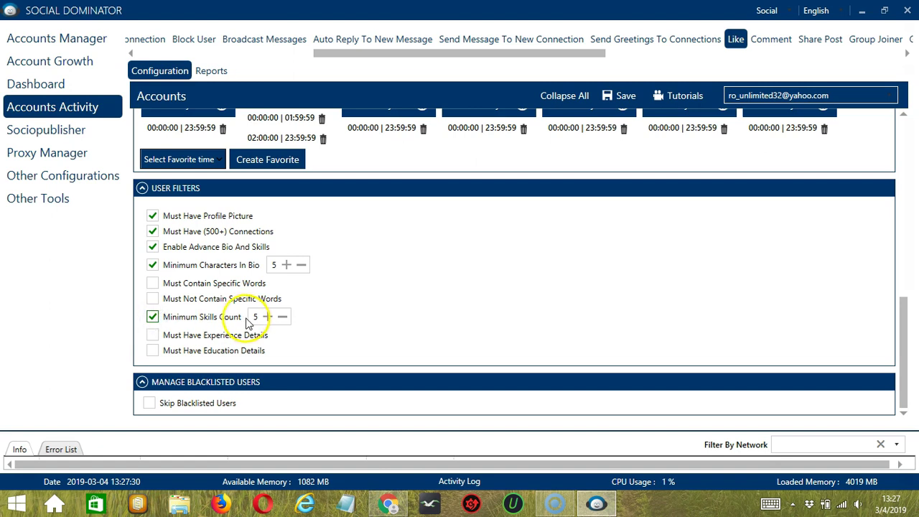
click(153, 335)
click(153, 351)
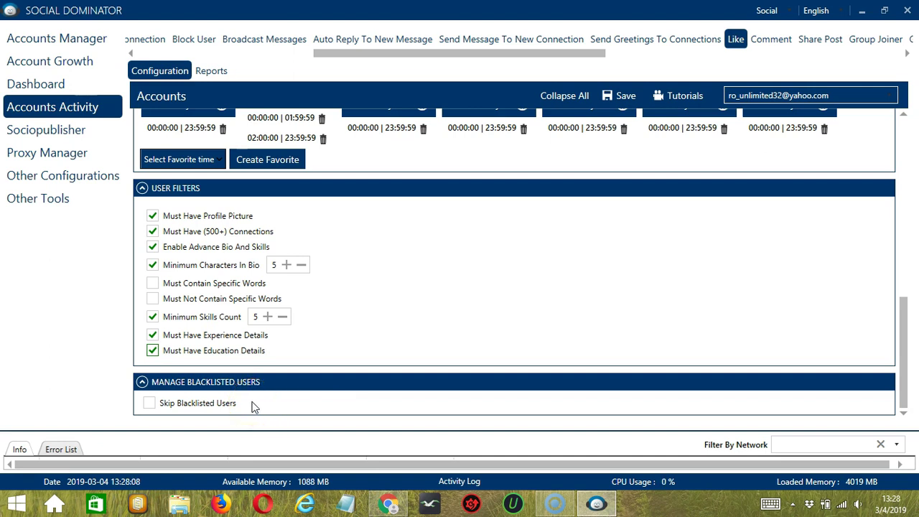
Step: Make the Like activity skip blacklisted users on the private blacklist
click(148, 404)
click(903, 413)
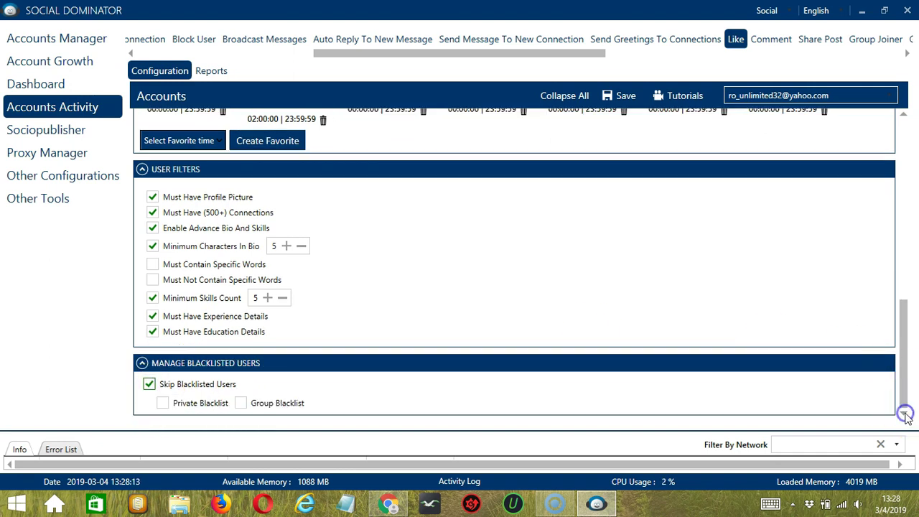
click(181, 406)
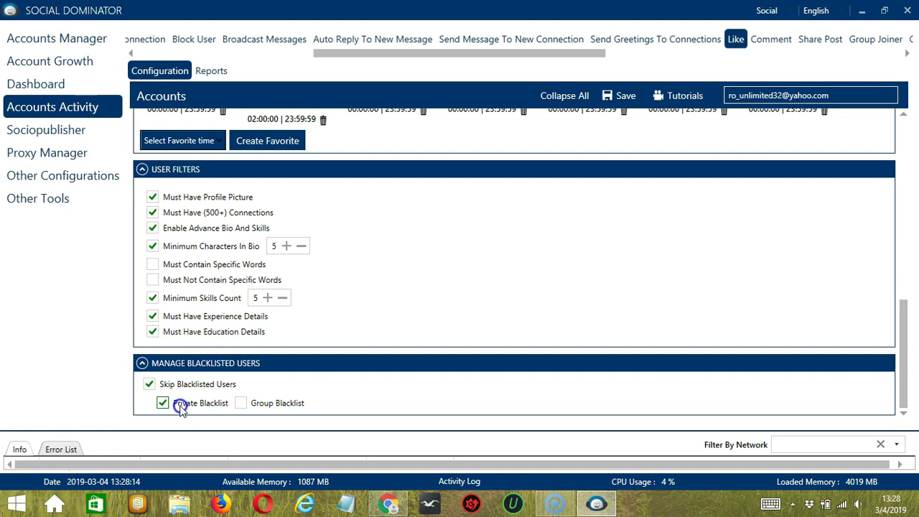
click(903, 130)
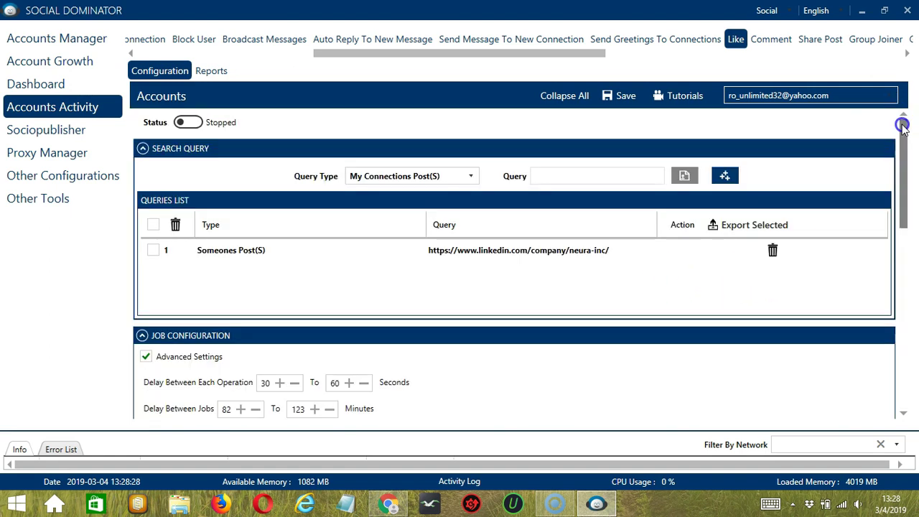
Step: Save the LinkedIn Like configuration, dismiss the success message, and set its status to Active
click(624, 100)
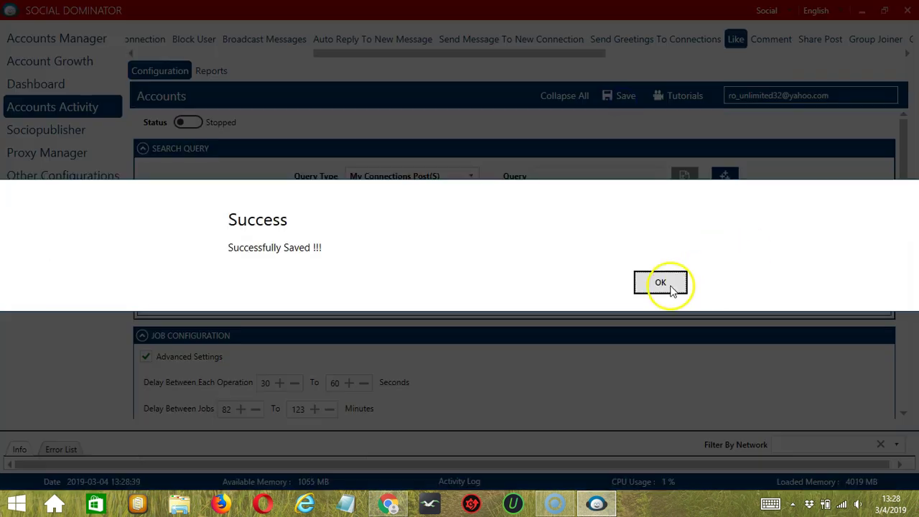
click(660, 282)
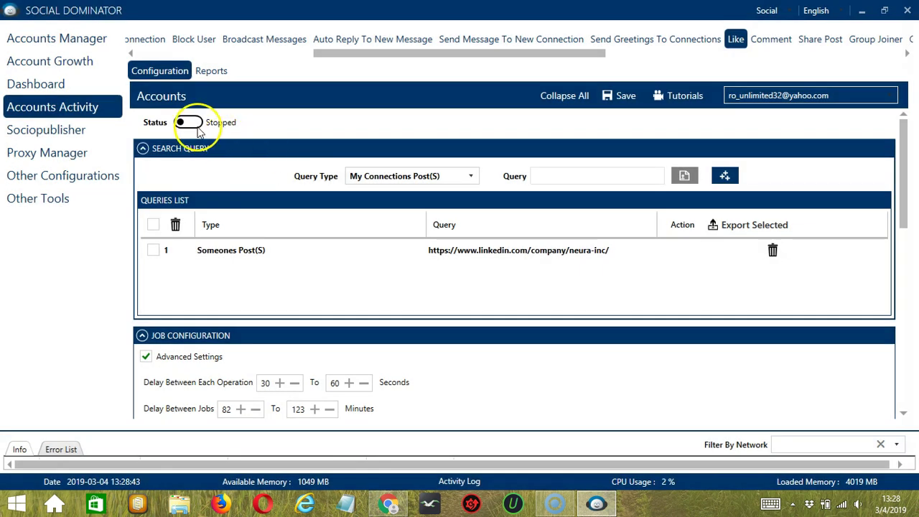
click(192, 123)
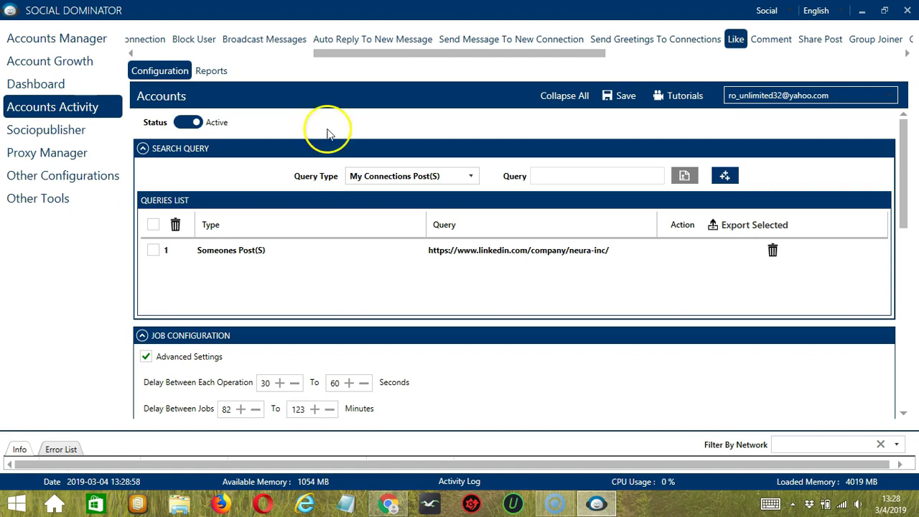
Step: Switch to the LinkedIn Dominator module and bring up the Engage Like campaign form
click(792, 10)
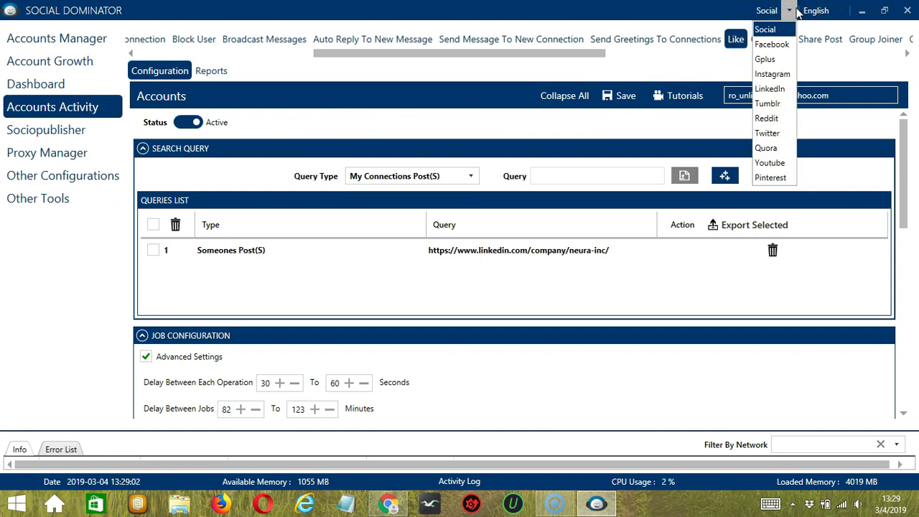
click(777, 89)
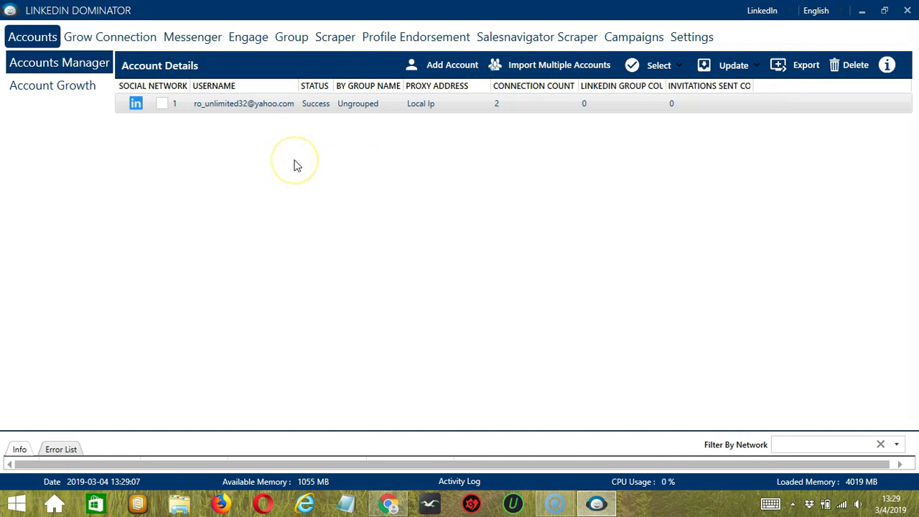
click(247, 40)
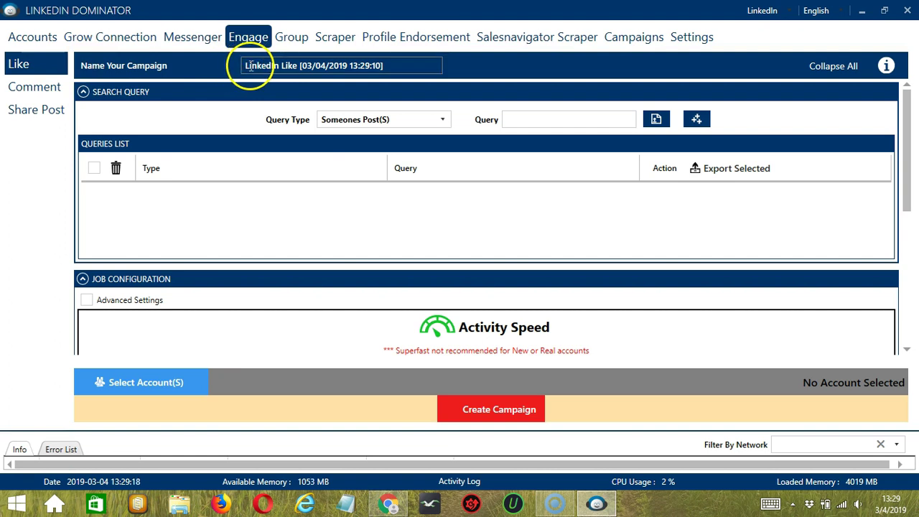
Step: Paste the neura-inc company page link as a query and add it to the queries list
click(275, 119)
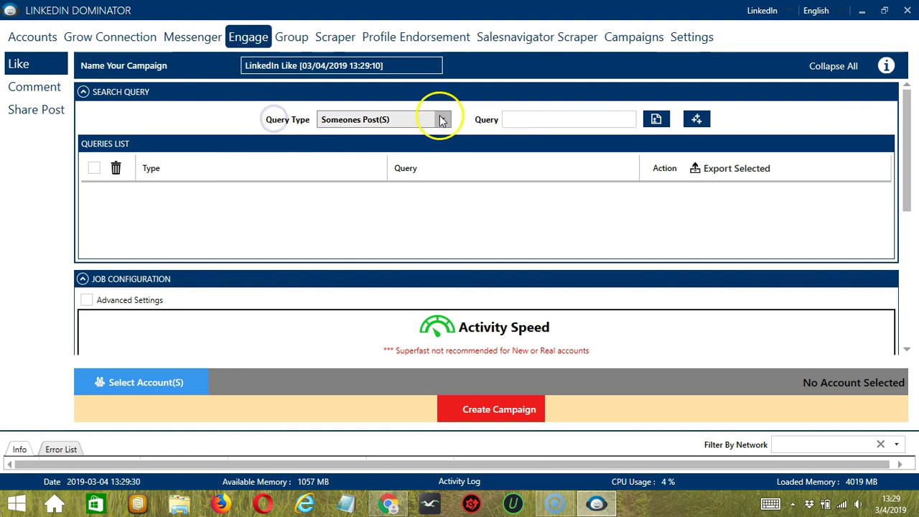
click(559, 117)
key(ctrl+v)
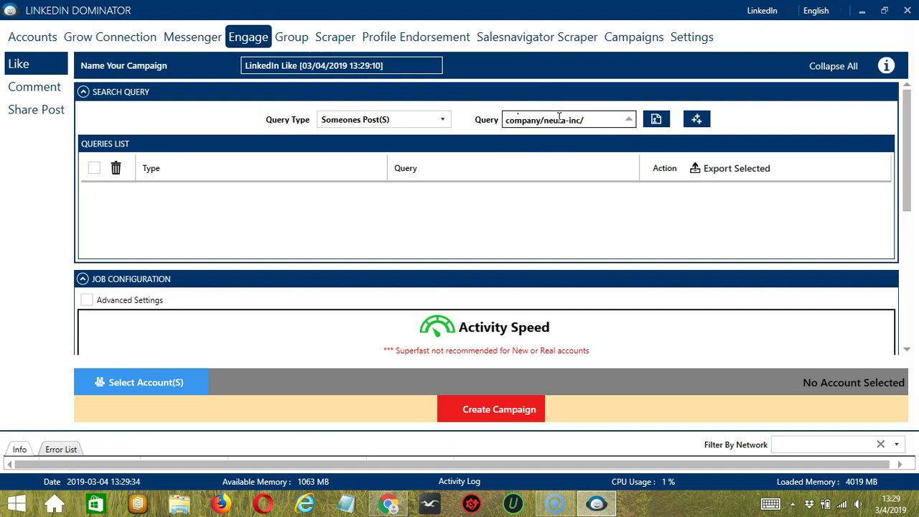
click(700, 120)
Step: Require profile picture, 500+ connections, experience and education details, and skip private-blacklisted users
scroll(615, 137, down, 3)
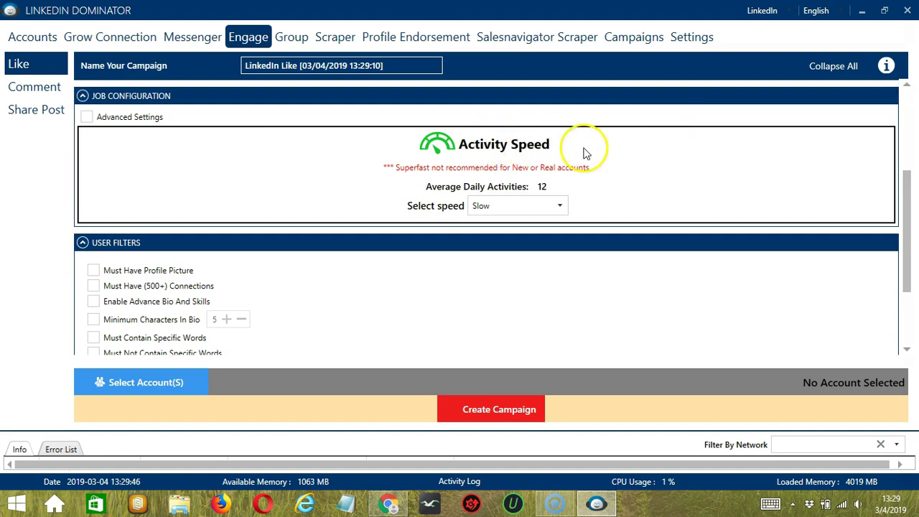
scroll(557, 234, down, 3)
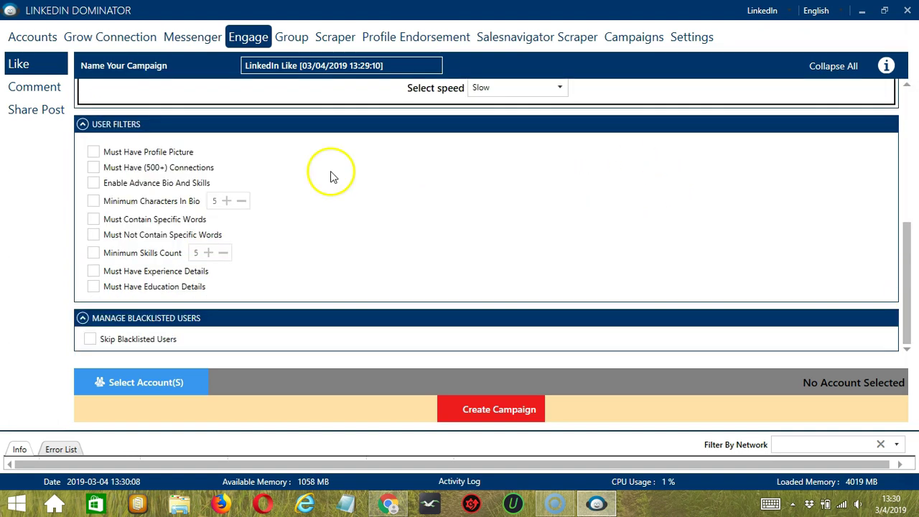
click(94, 152)
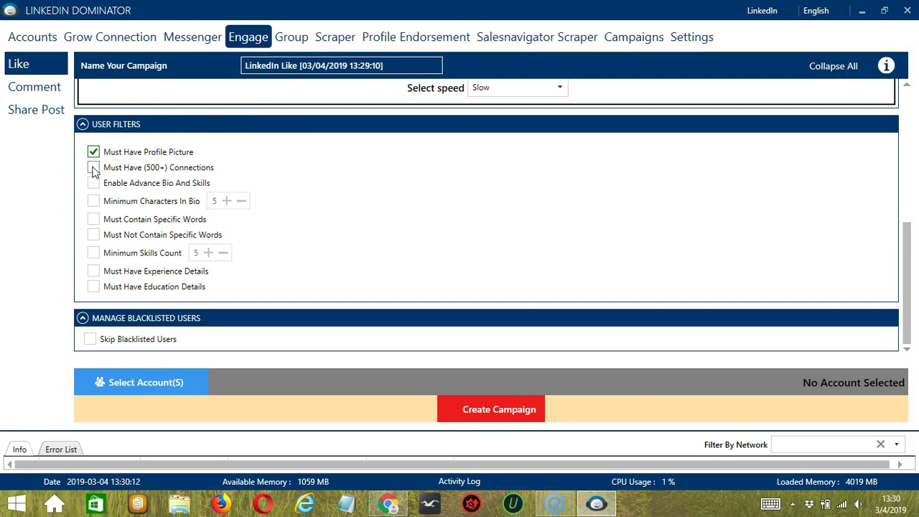
click(94, 168)
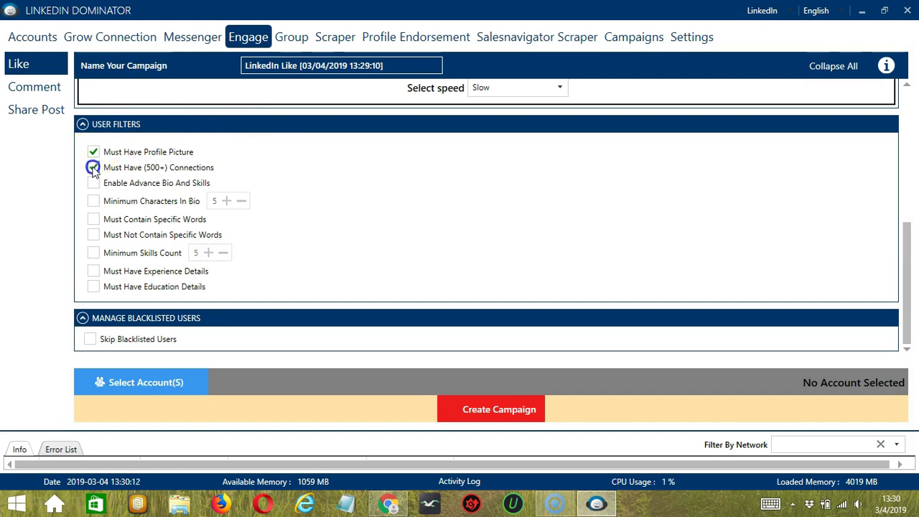
click(93, 271)
click(92, 287)
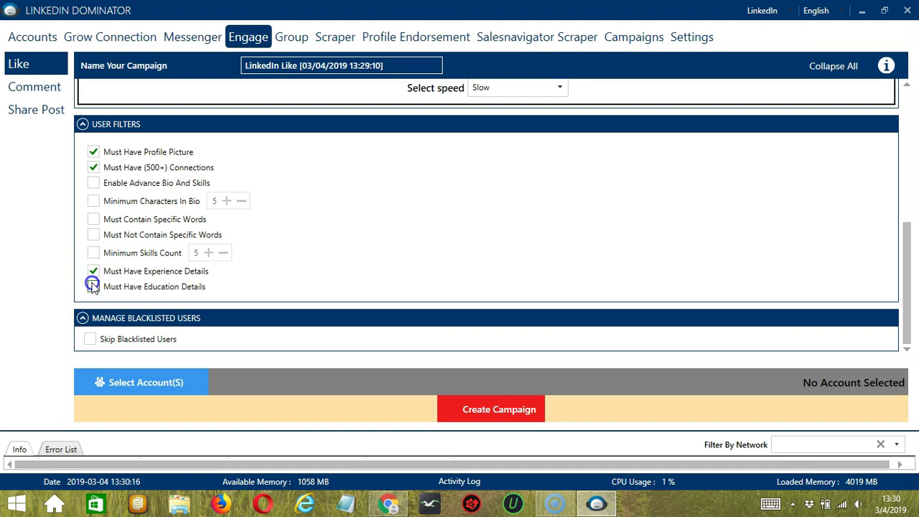
click(89, 339)
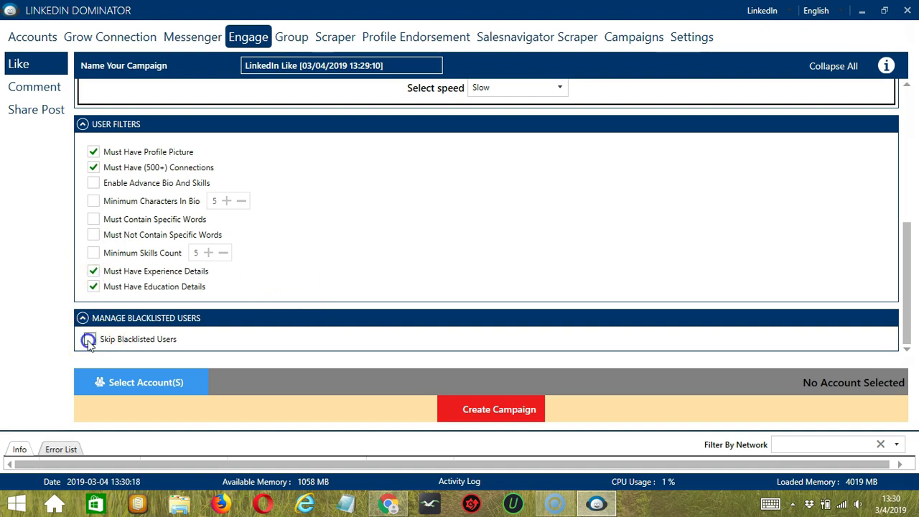
scroll(902, 316, down, 1)
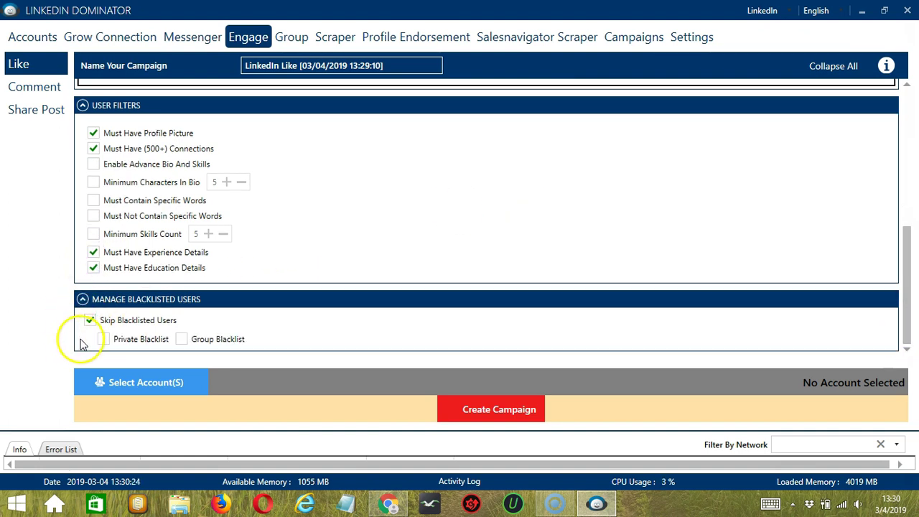
click(102, 340)
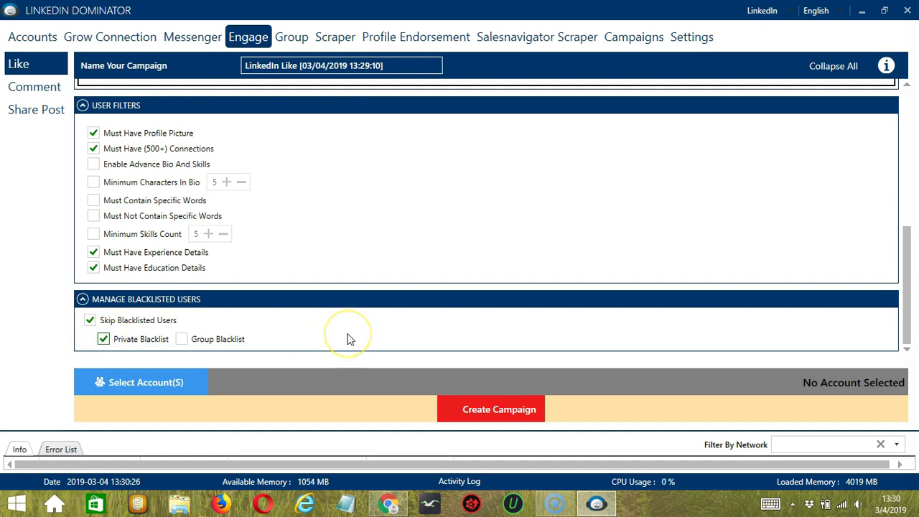
click(190, 385)
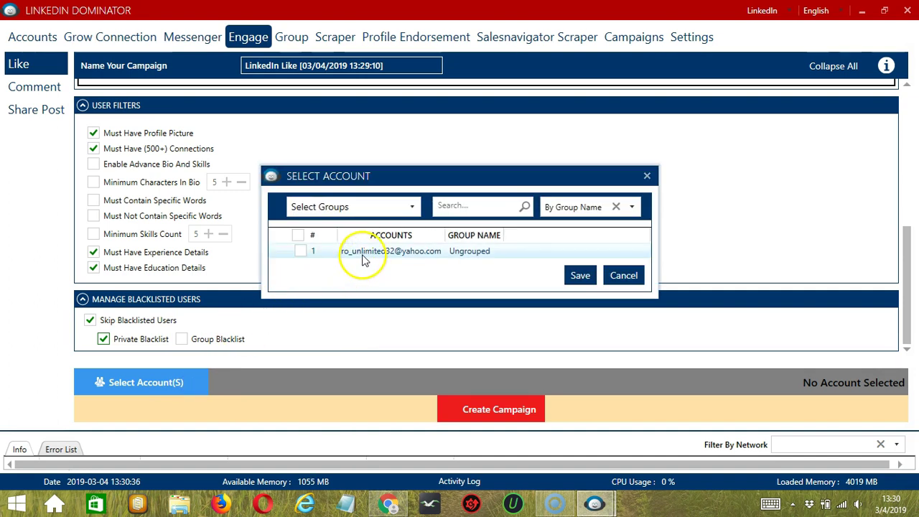
Step: Assign the only LinkedIn account and create the Like campaign, overriding the account's existing Like settings
click(300, 251)
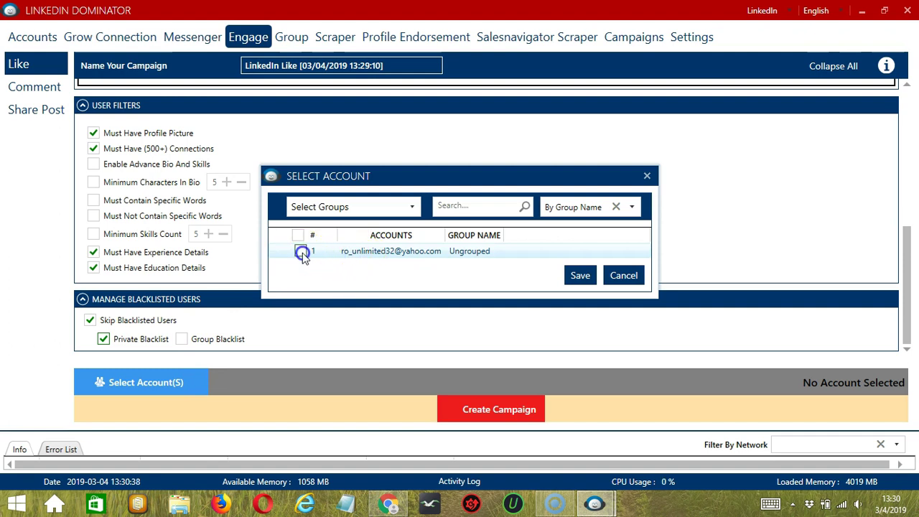
click(582, 275)
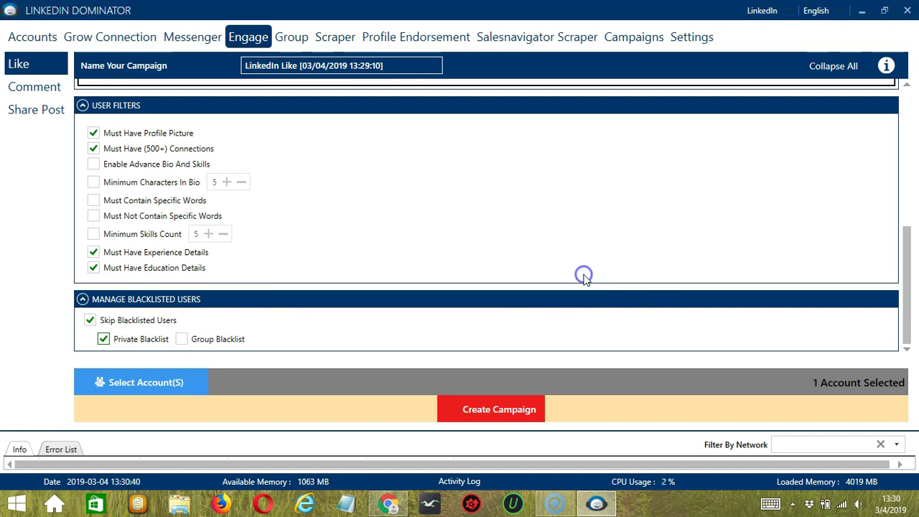
click(448, 402)
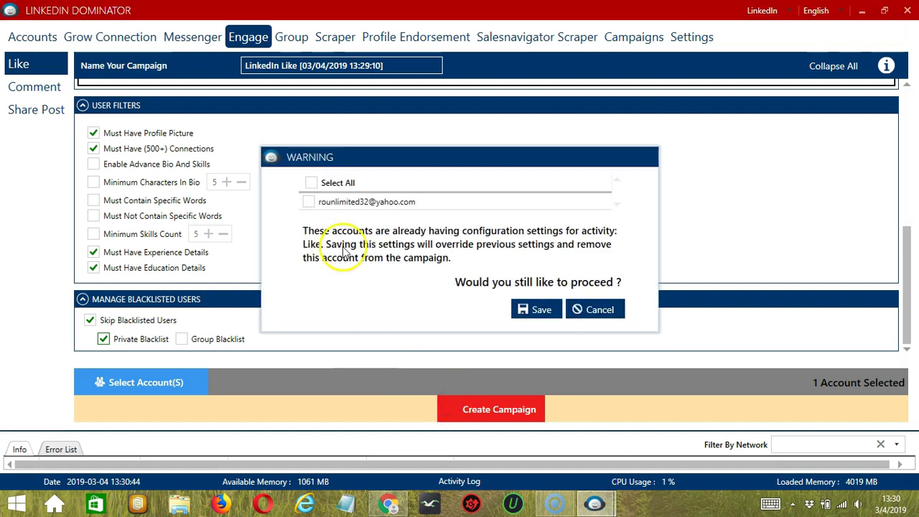
click(308, 202)
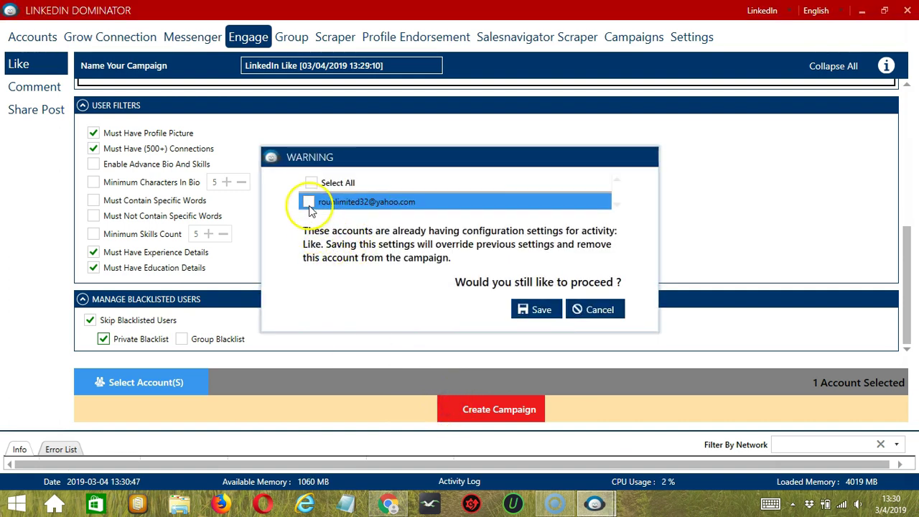
click(539, 310)
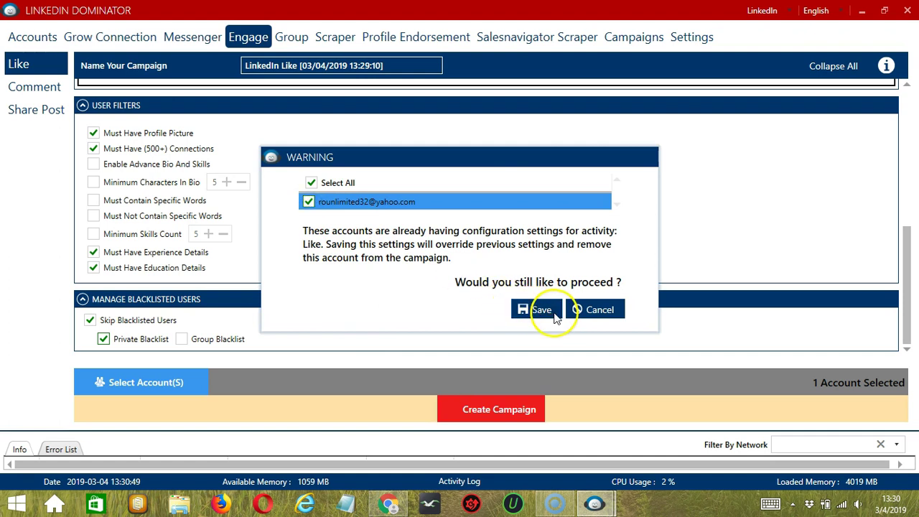
click(384, 213)
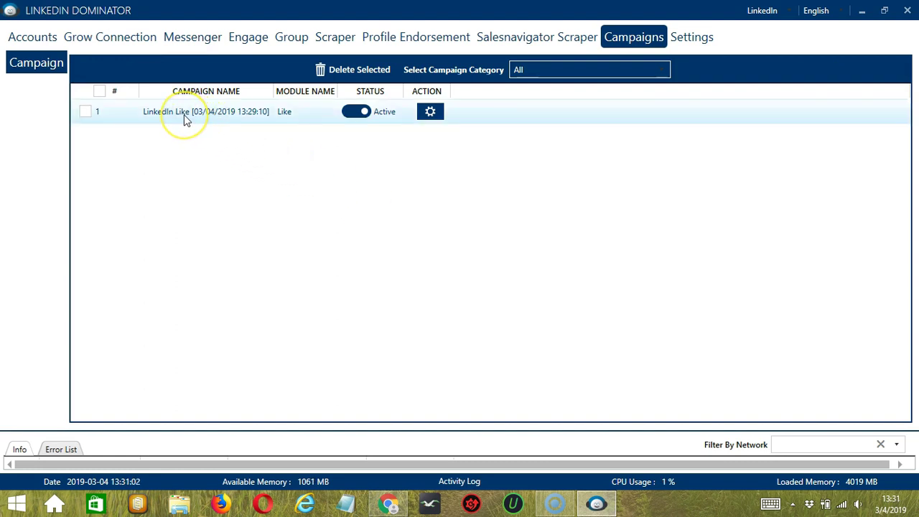
Step: Set the LinkedIn Like campaign's status to Paused, leaving its action options unchanged
click(351, 113)
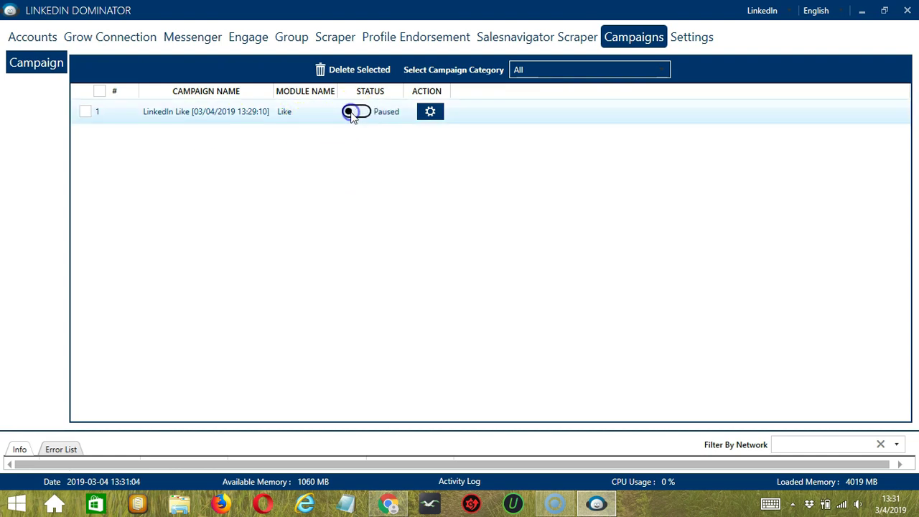
click(439, 119)
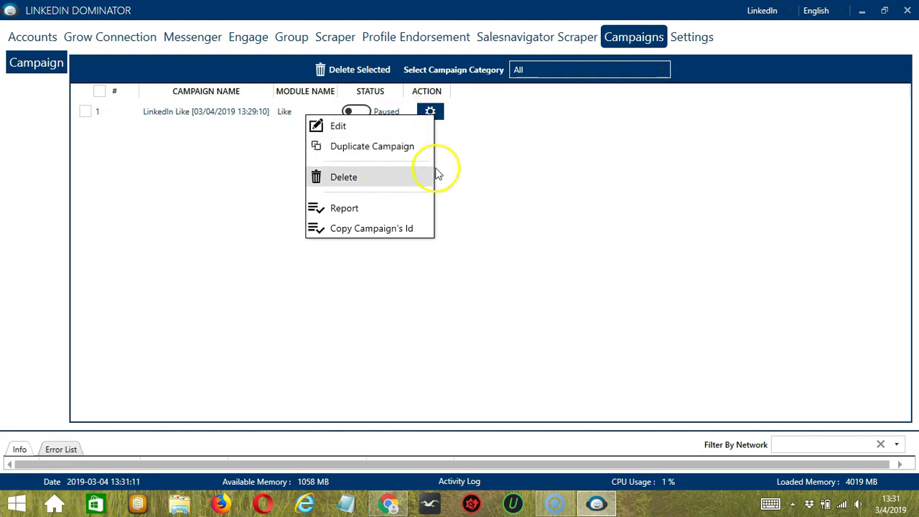
click(493, 156)
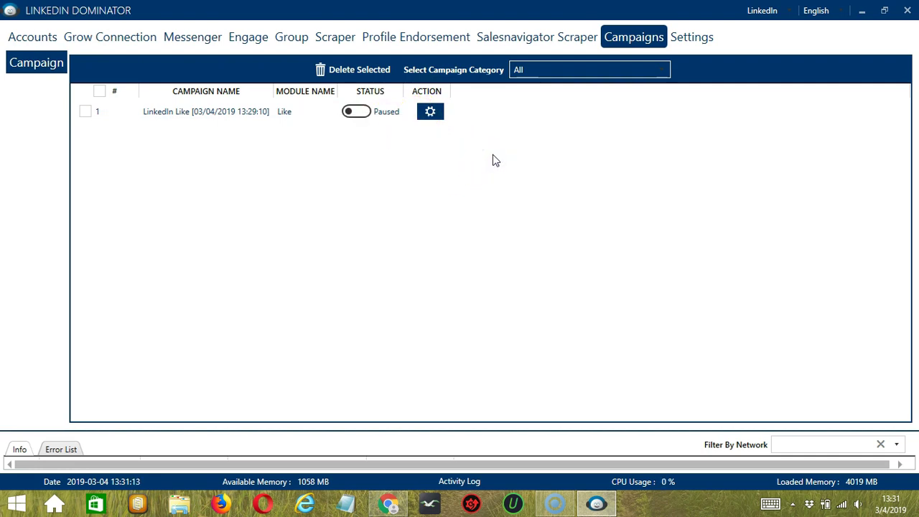